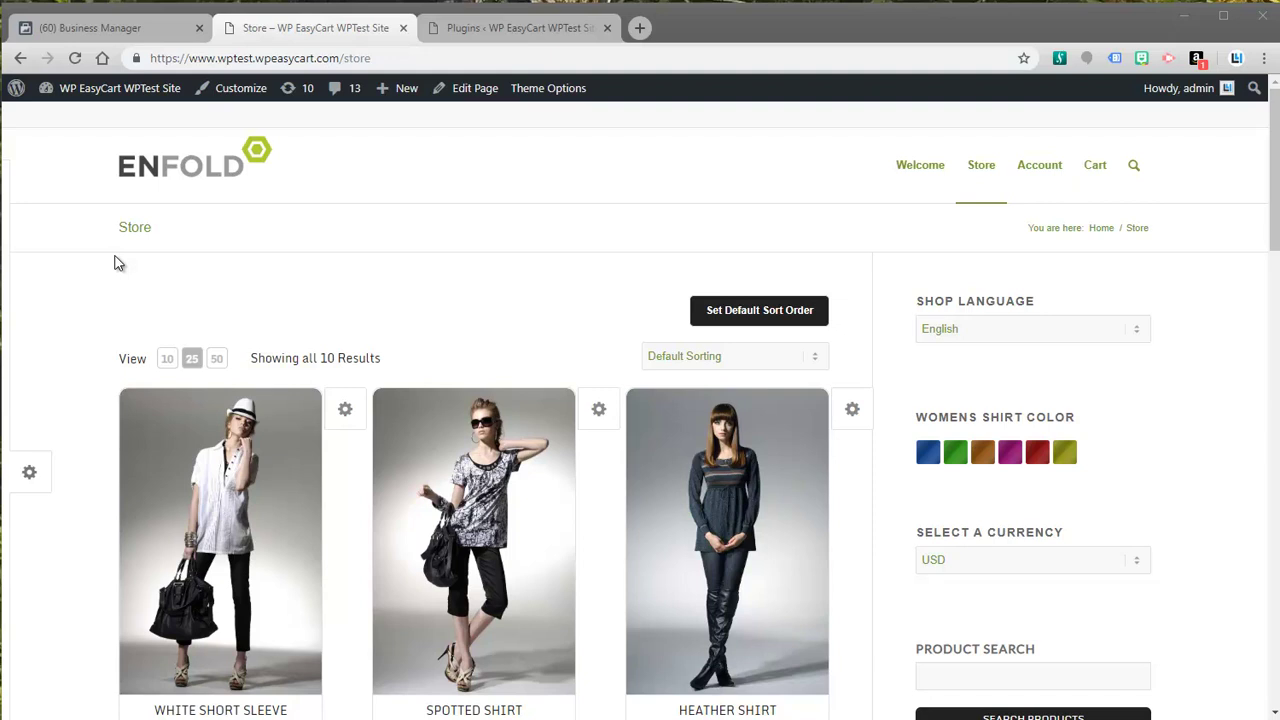
# Step: Return from the Store page to the site's Welcome home page
pyautogui.click(926, 172)
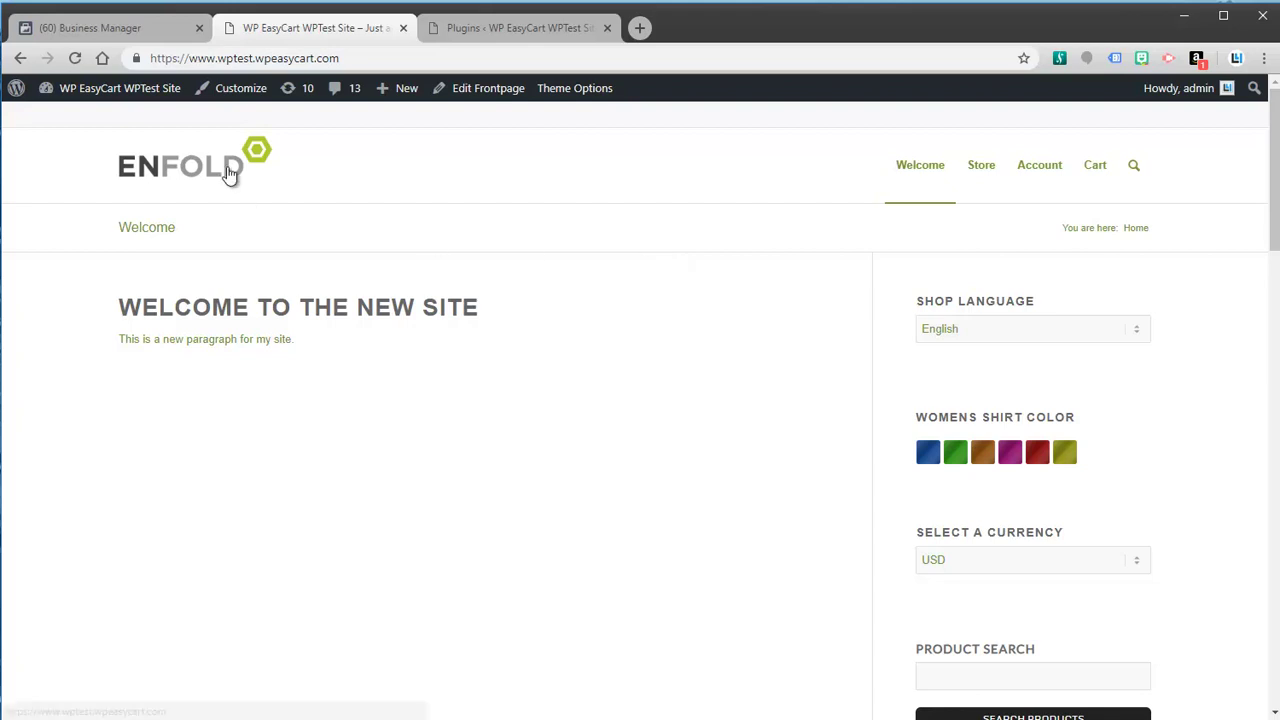
# Step: Check the business.facebook.com address and tools menu in Business Manager, then return to the store site
pyautogui.click(88, 31)
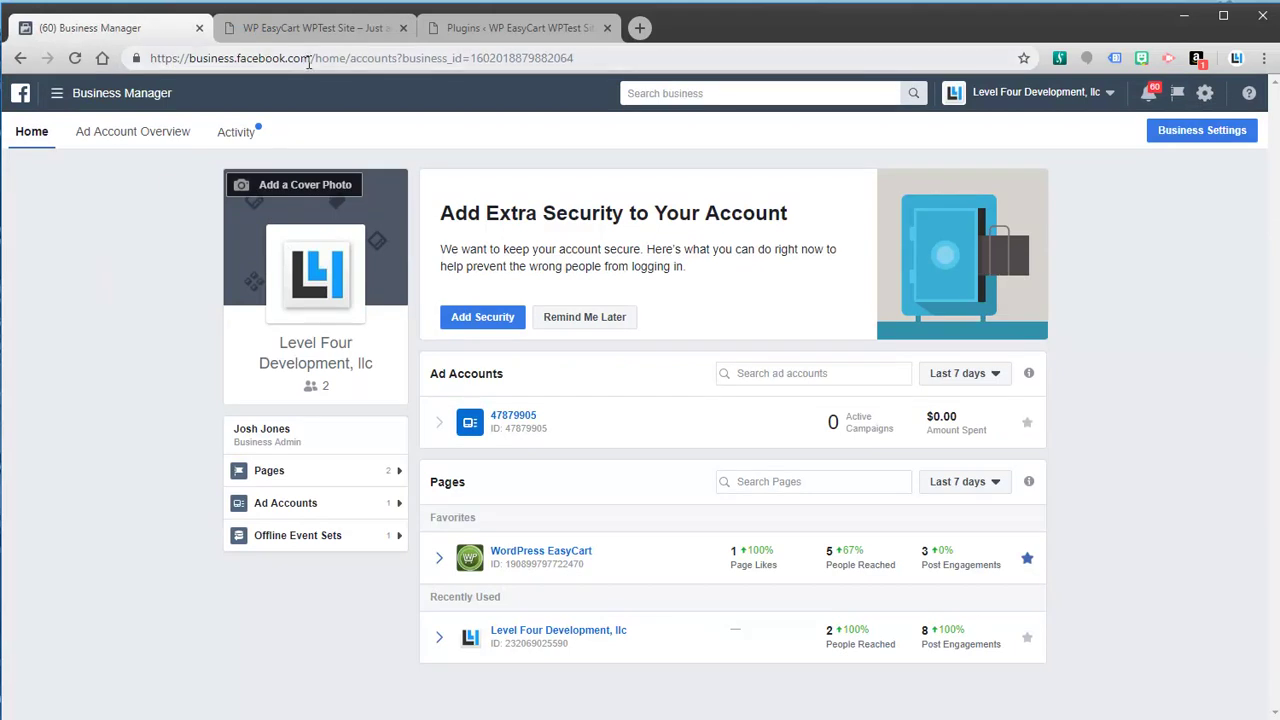
pyautogui.moveTo(311, 58); pyautogui.dragTo(190, 65)
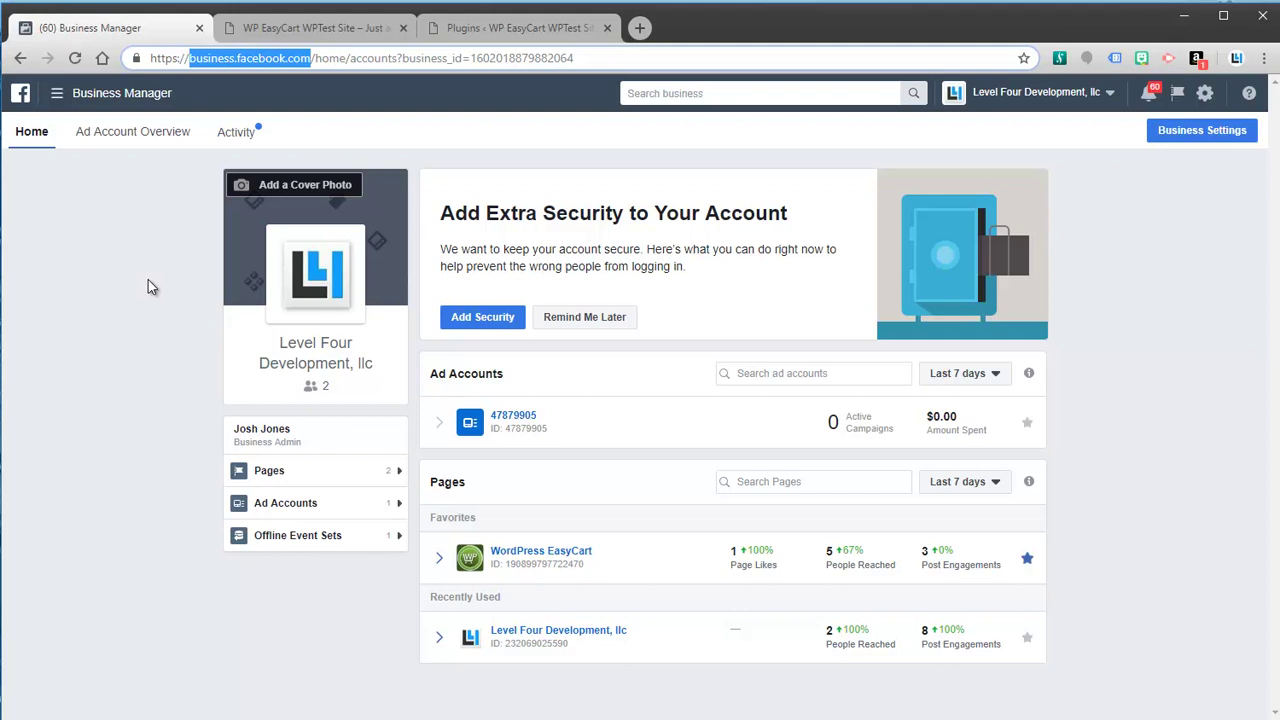
pyautogui.click(58, 98)
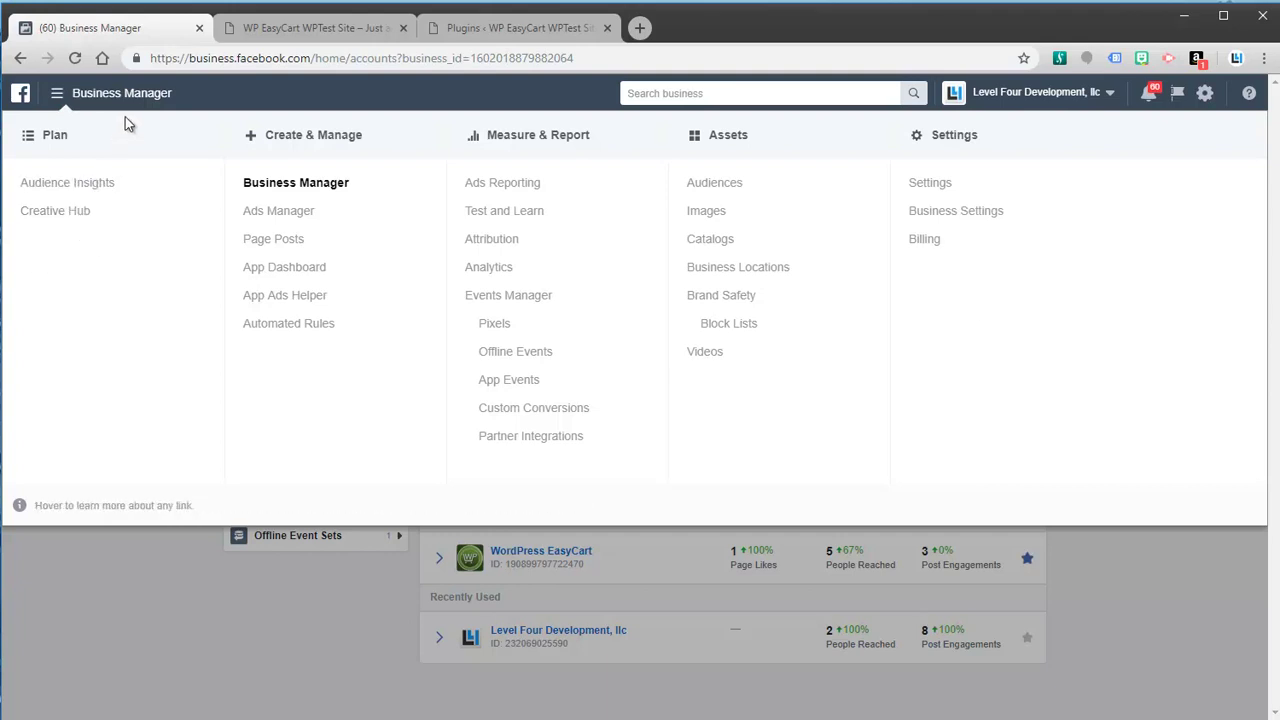
pyautogui.click(318, 28)
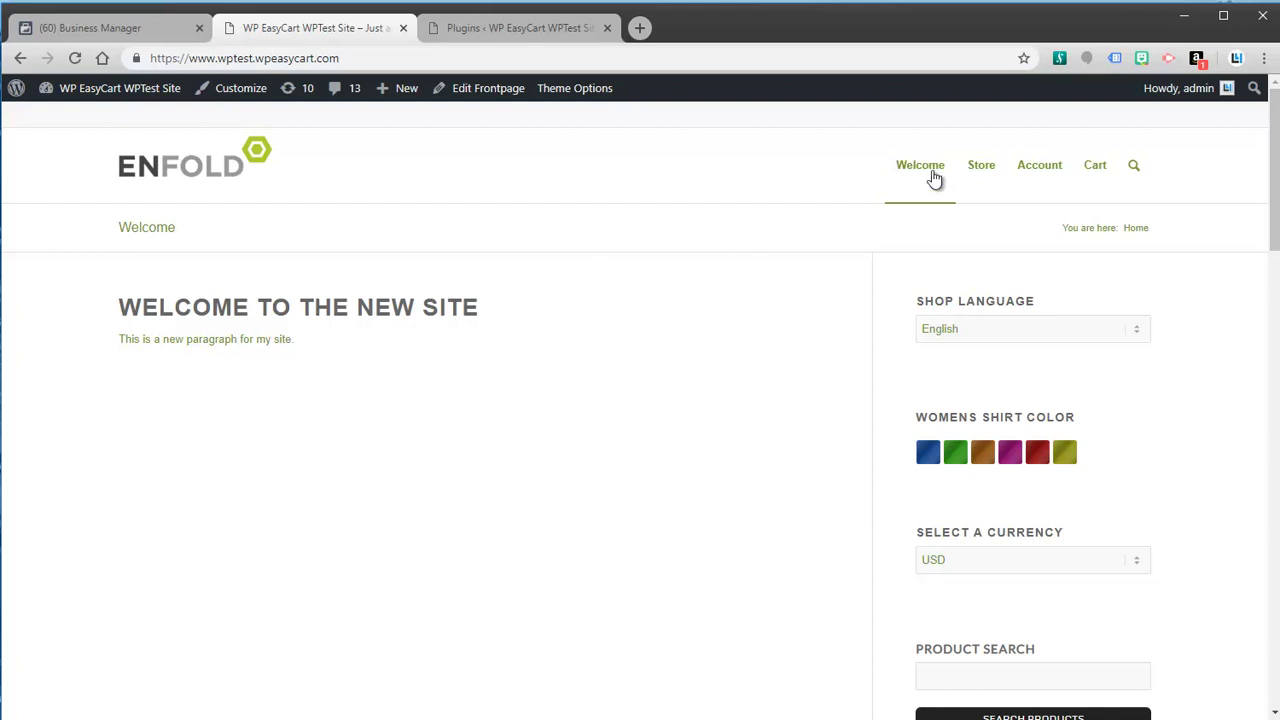
# Step: Open the Store page and scroll through its 10 products
pyautogui.click(981, 166)
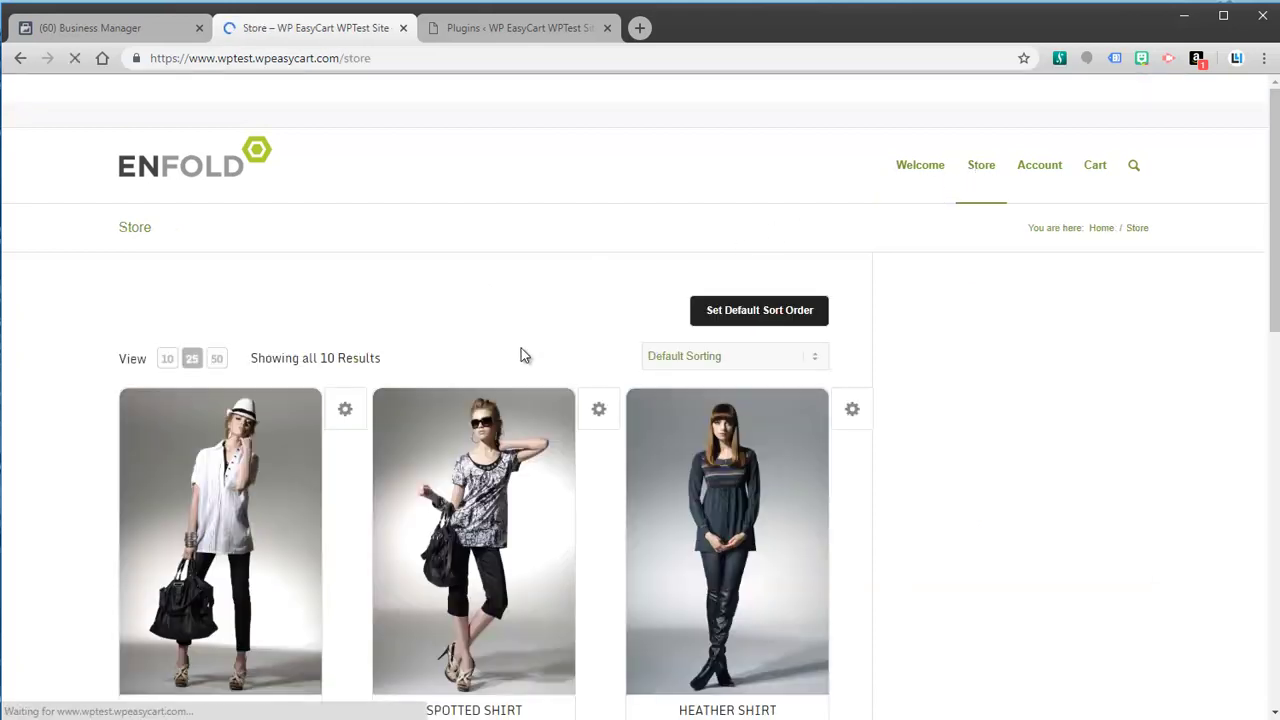
pyautogui.scroll(-3, 546, 375)
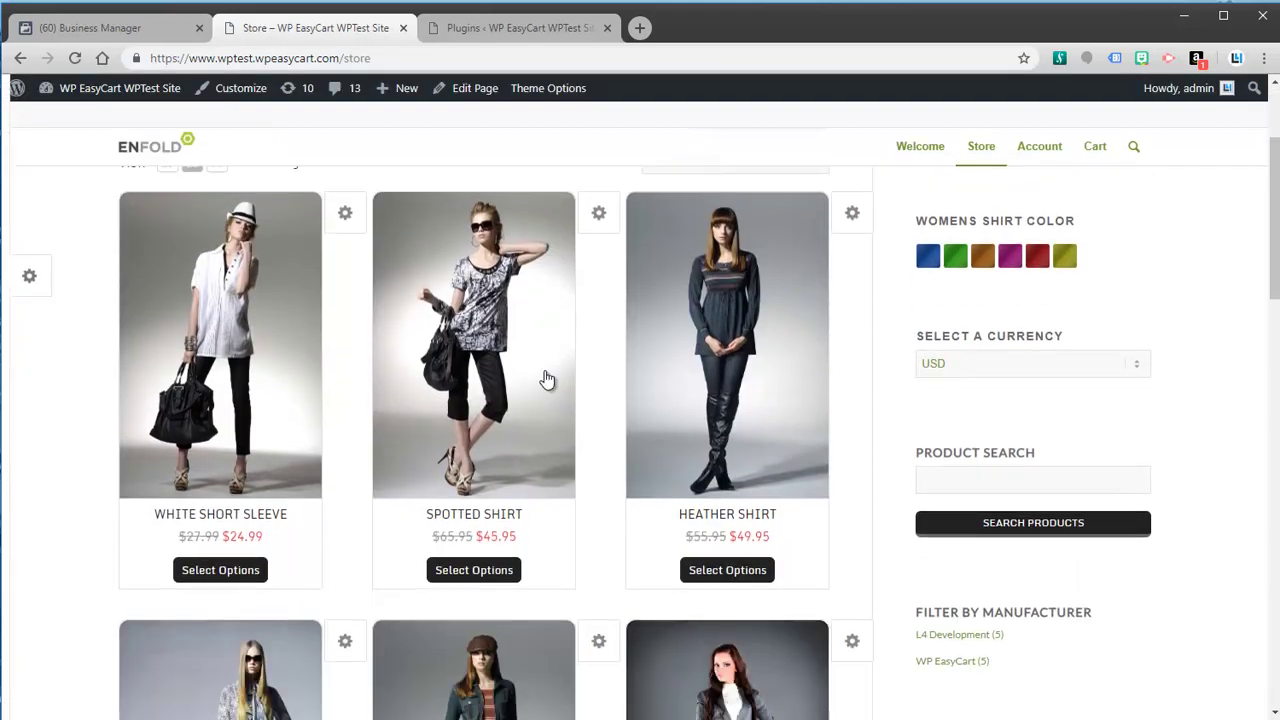
pyautogui.scroll(2, 480, 395)
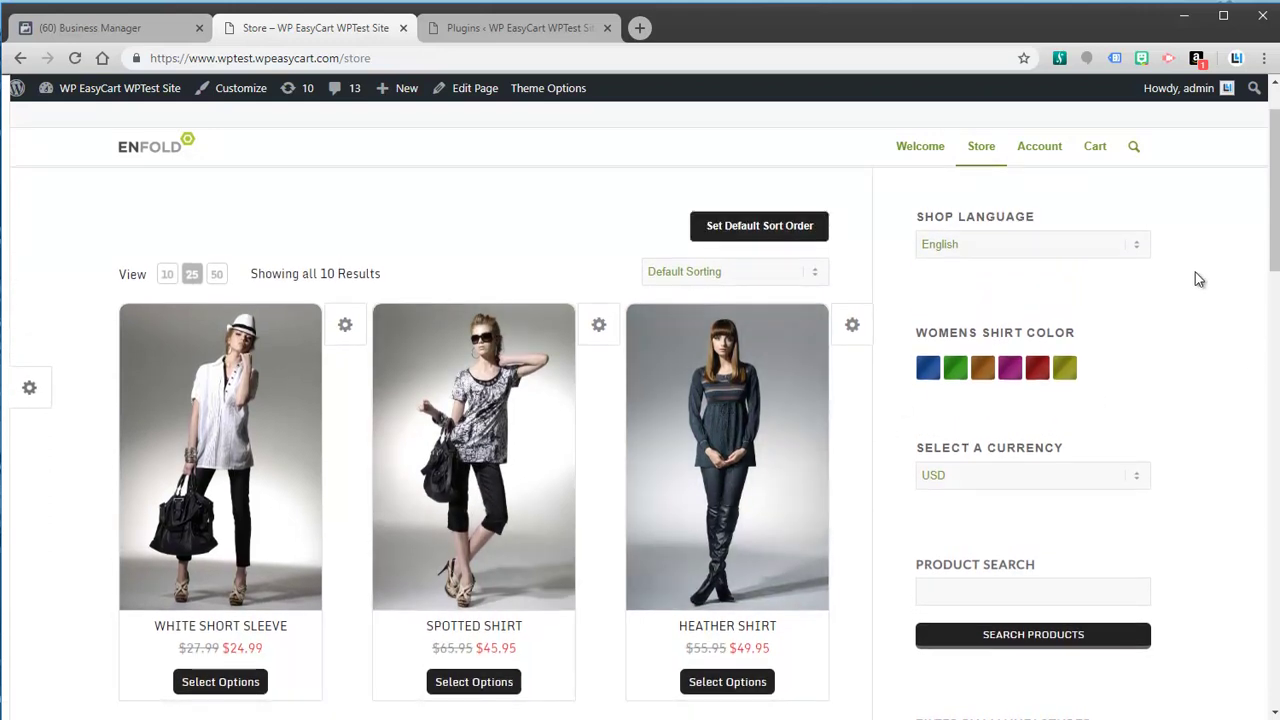
pyautogui.scroll(-2, 1278, 225)
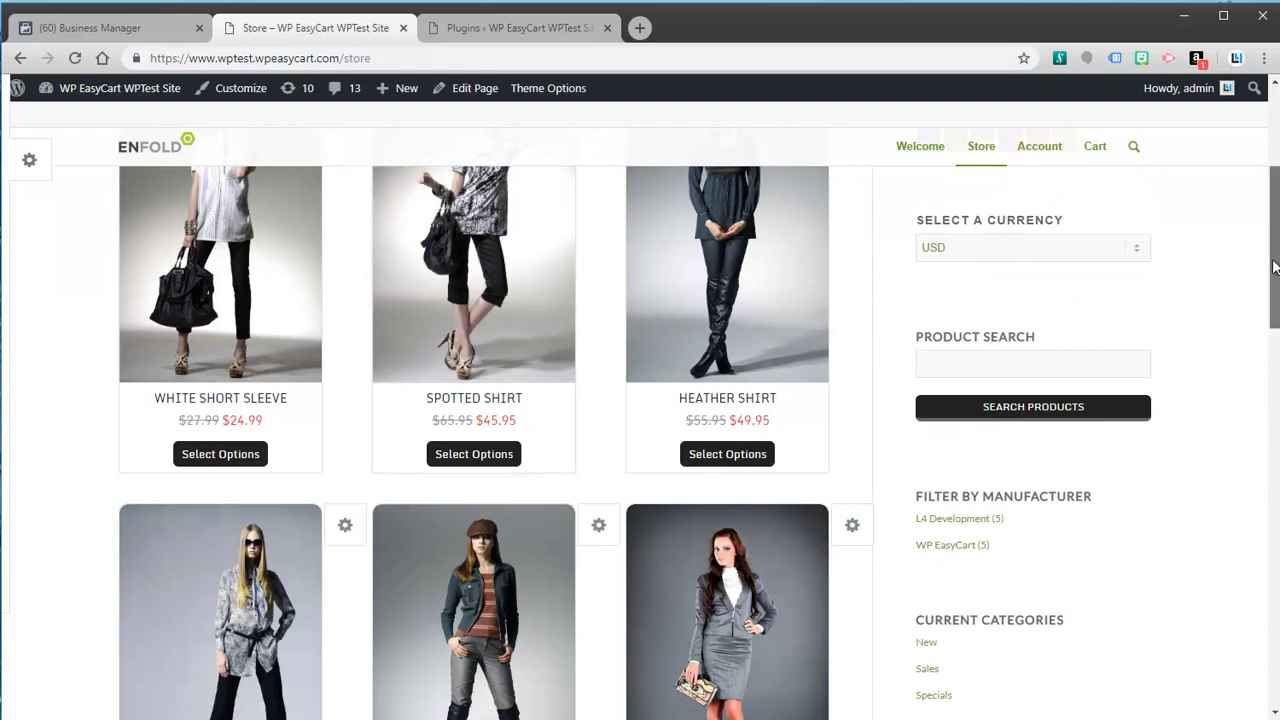
pyautogui.scroll(3, 1266, 257)
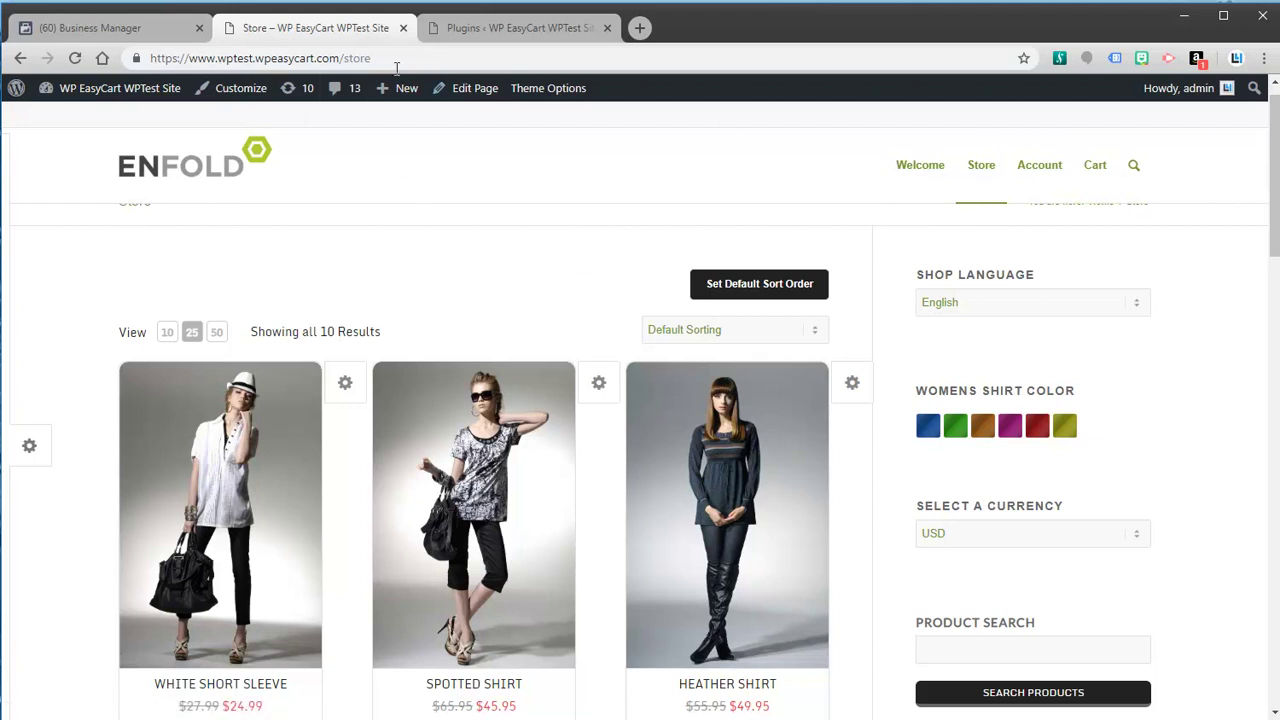
# Step: Search the plugin directory for 'facebook pixel' and install Official Facebook Pixel
pyautogui.click(485, 28)
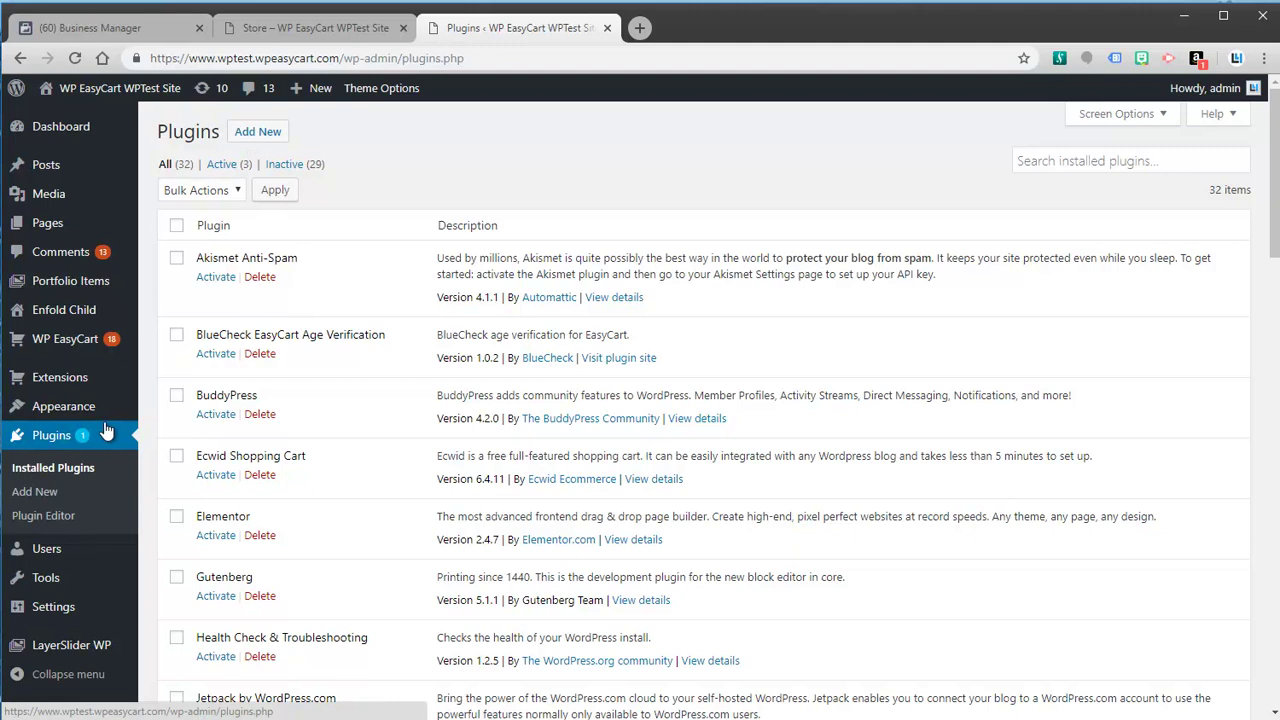
pyautogui.click(268, 135)
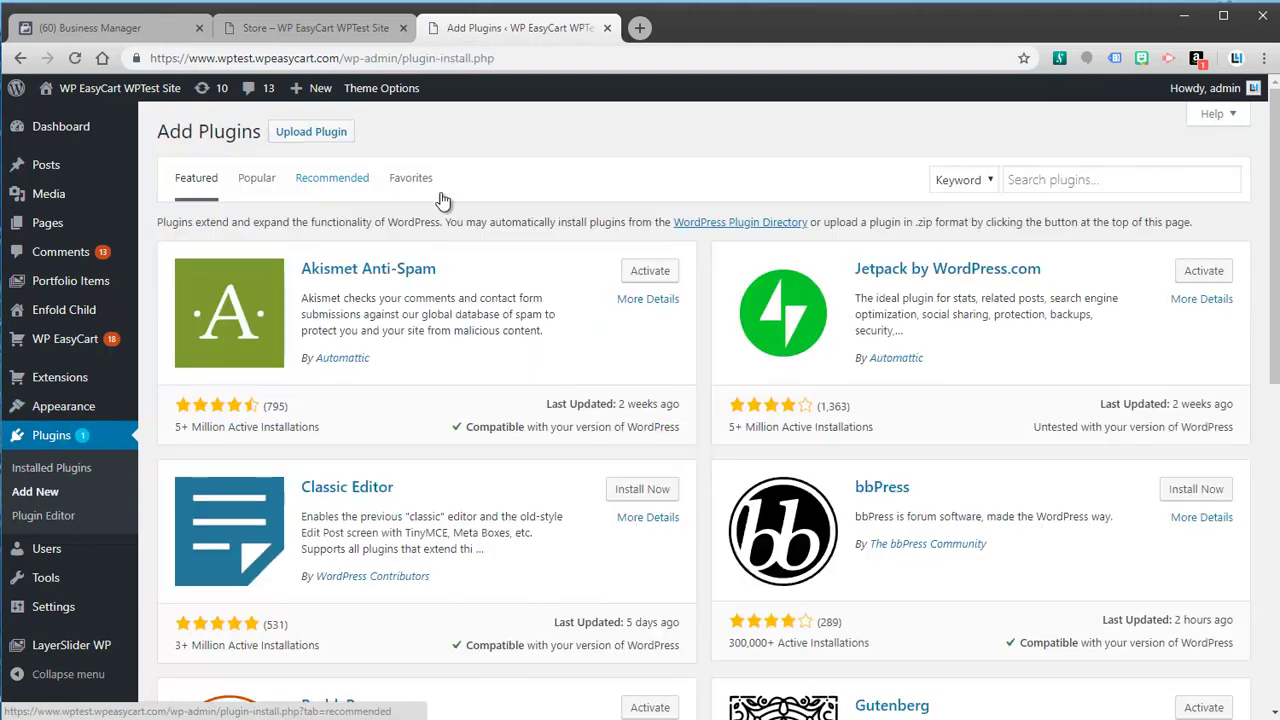
pyautogui.click(1041, 180)
pyautogui.write('face')
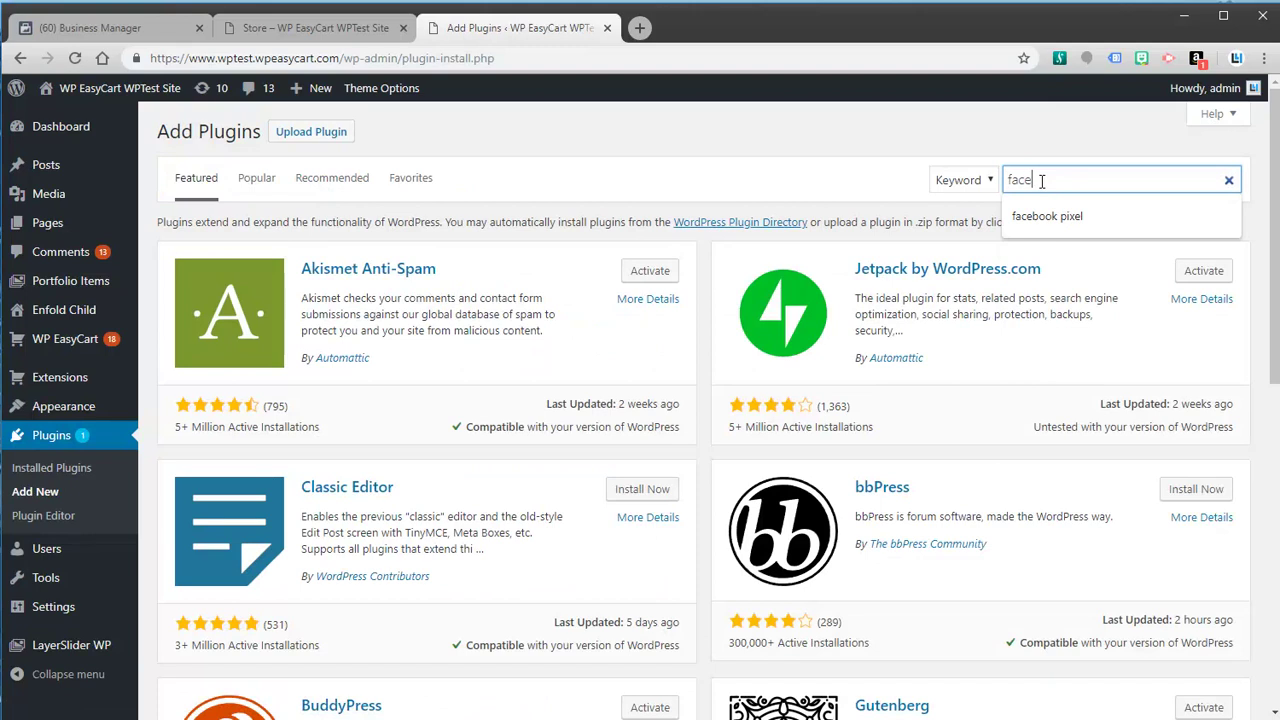
pyautogui.write('book pixel')
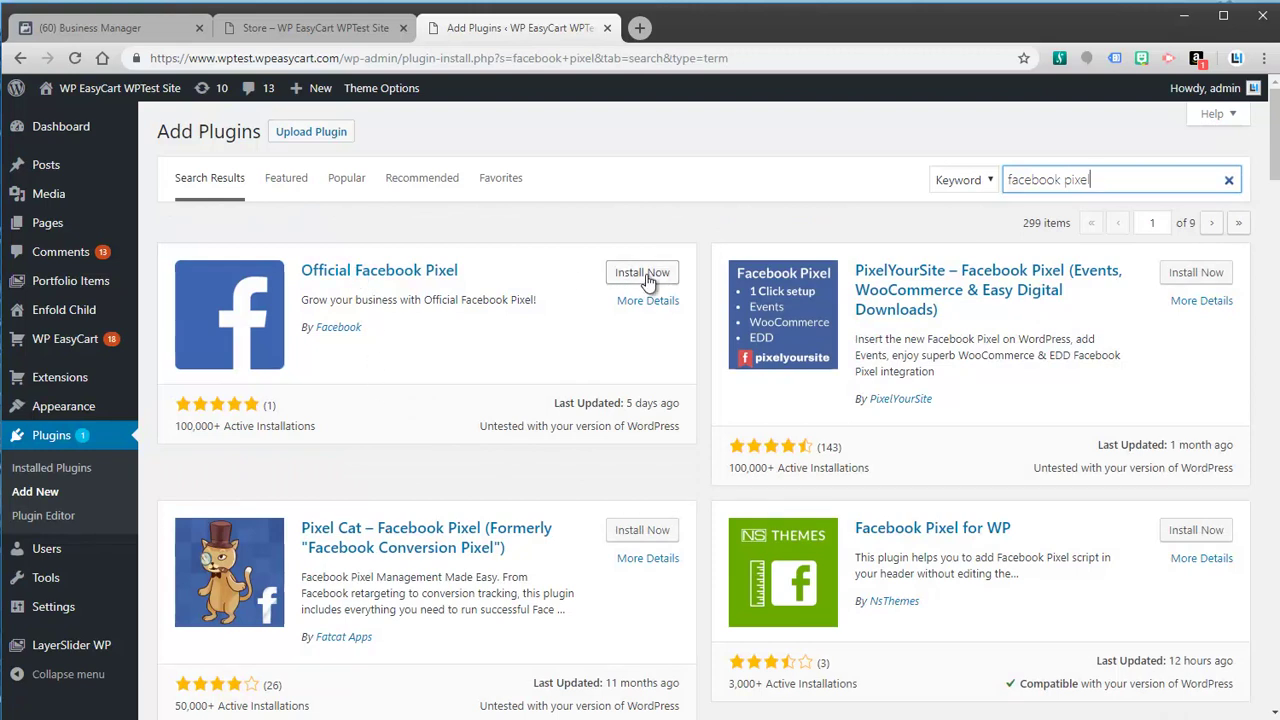
pyautogui.click(645, 278)
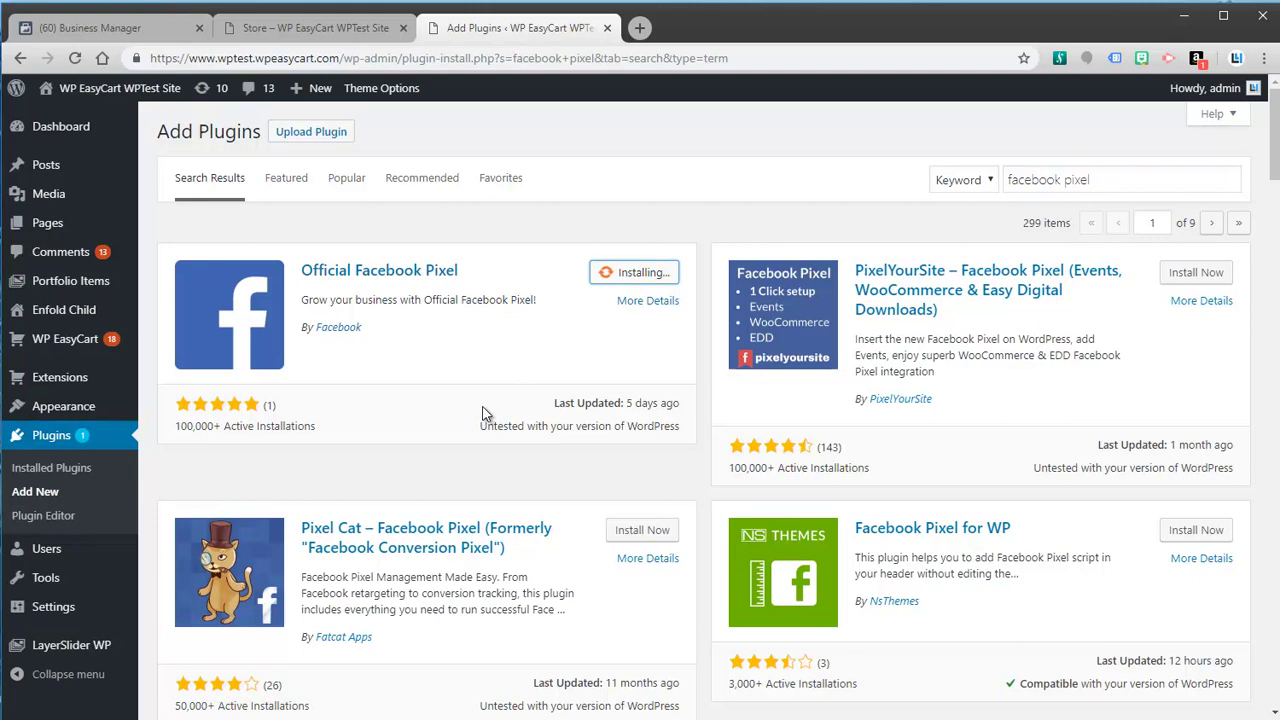
# Step: Activate the Official Facebook Pixel plugin and open its settings page
pyautogui.click(628, 280)
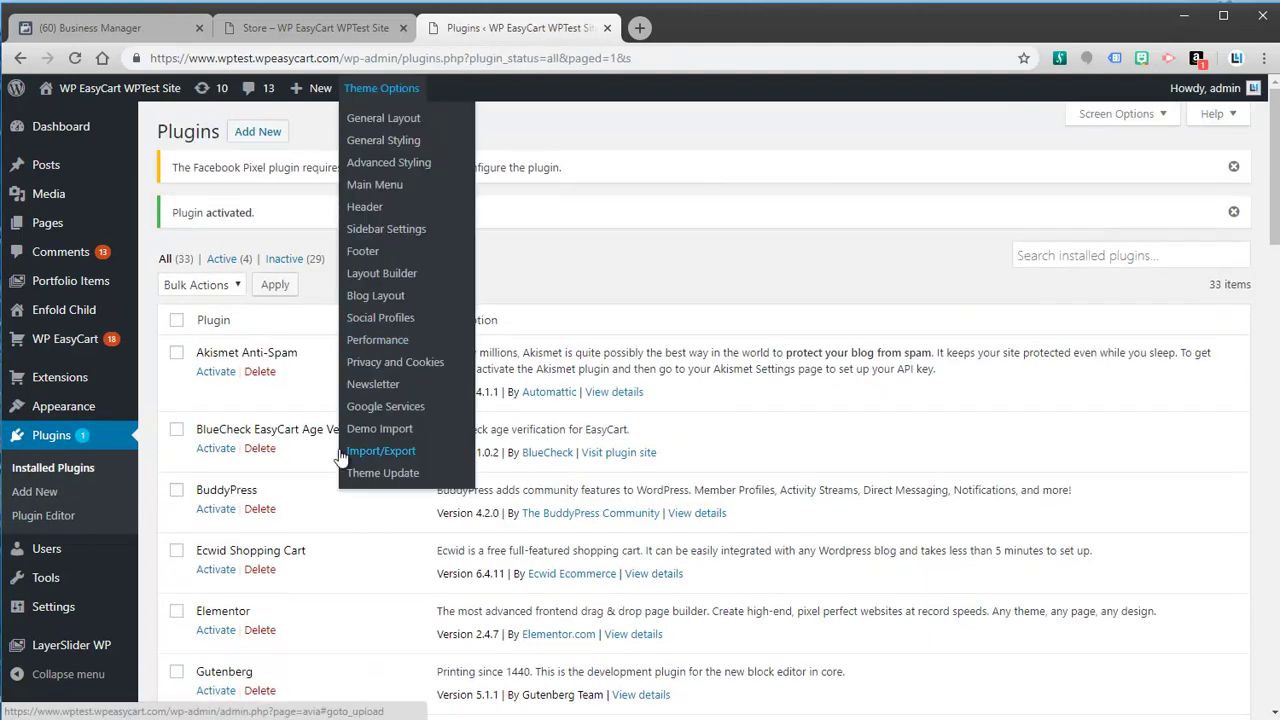
pyautogui.scroll(-5, 287, 548)
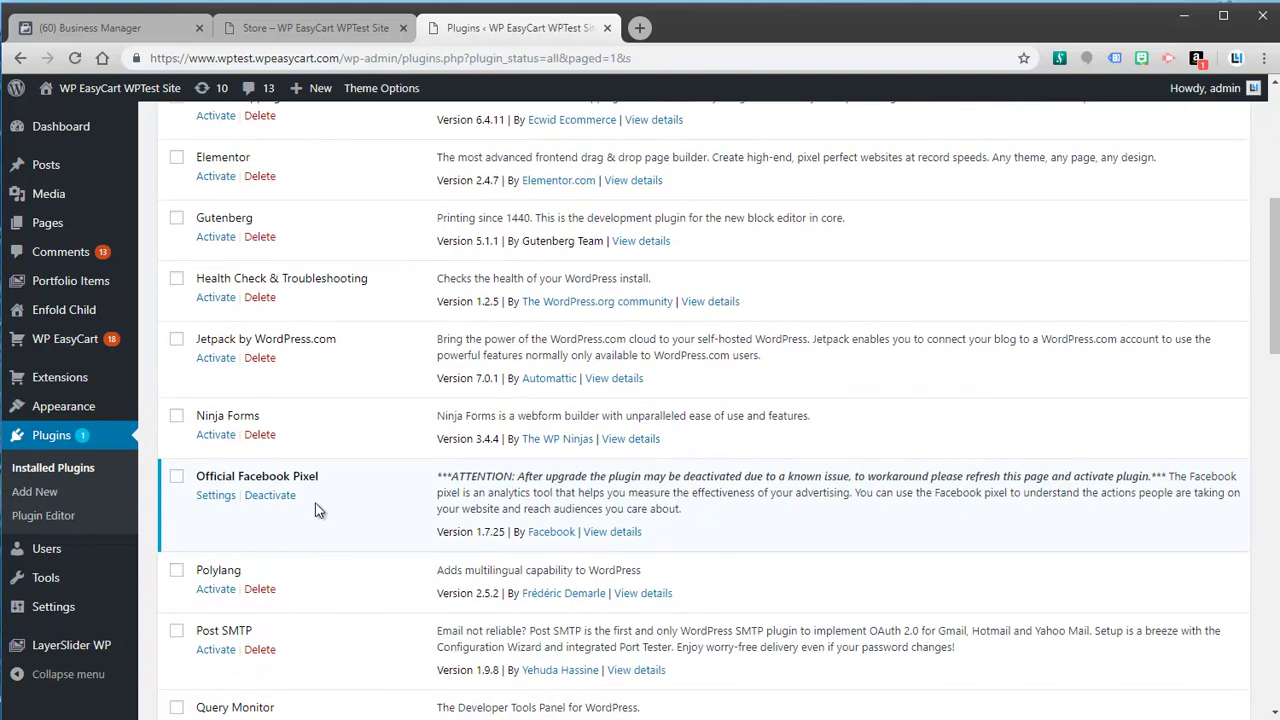
pyautogui.click(214, 497)
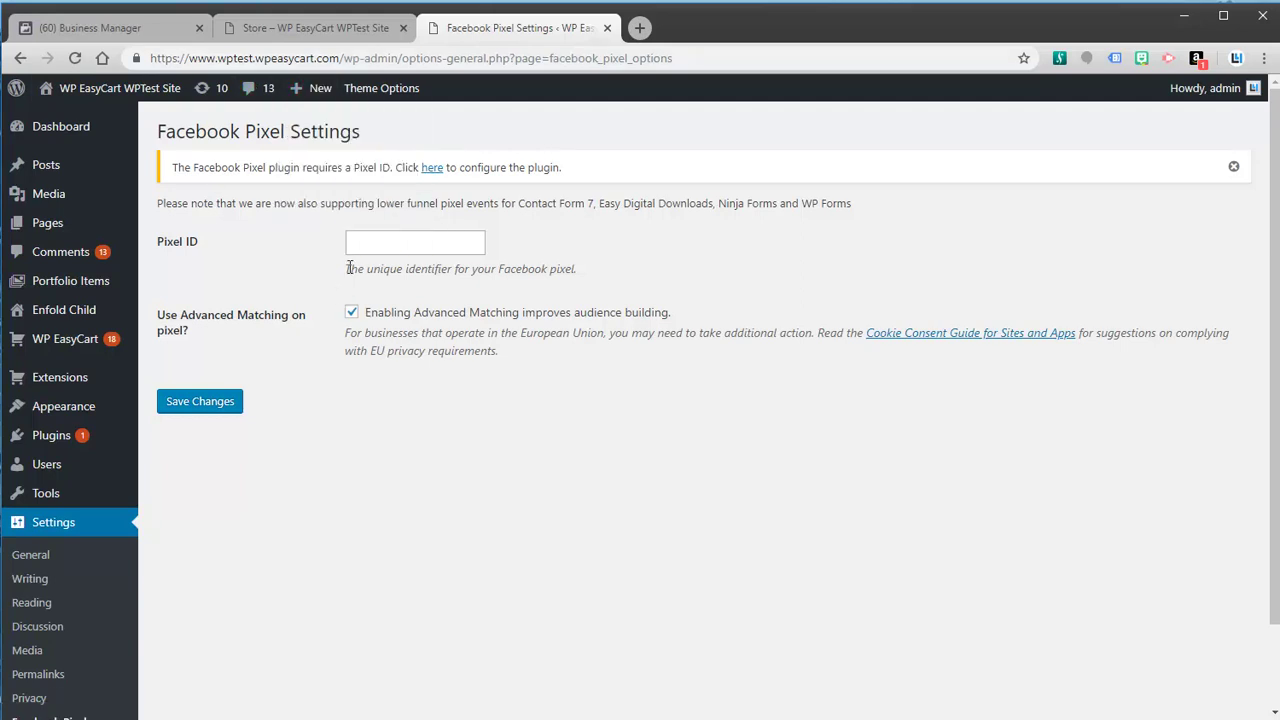
# Step: Start creating a new pixel from the Facebook pixels data source list
pyautogui.click(111, 30)
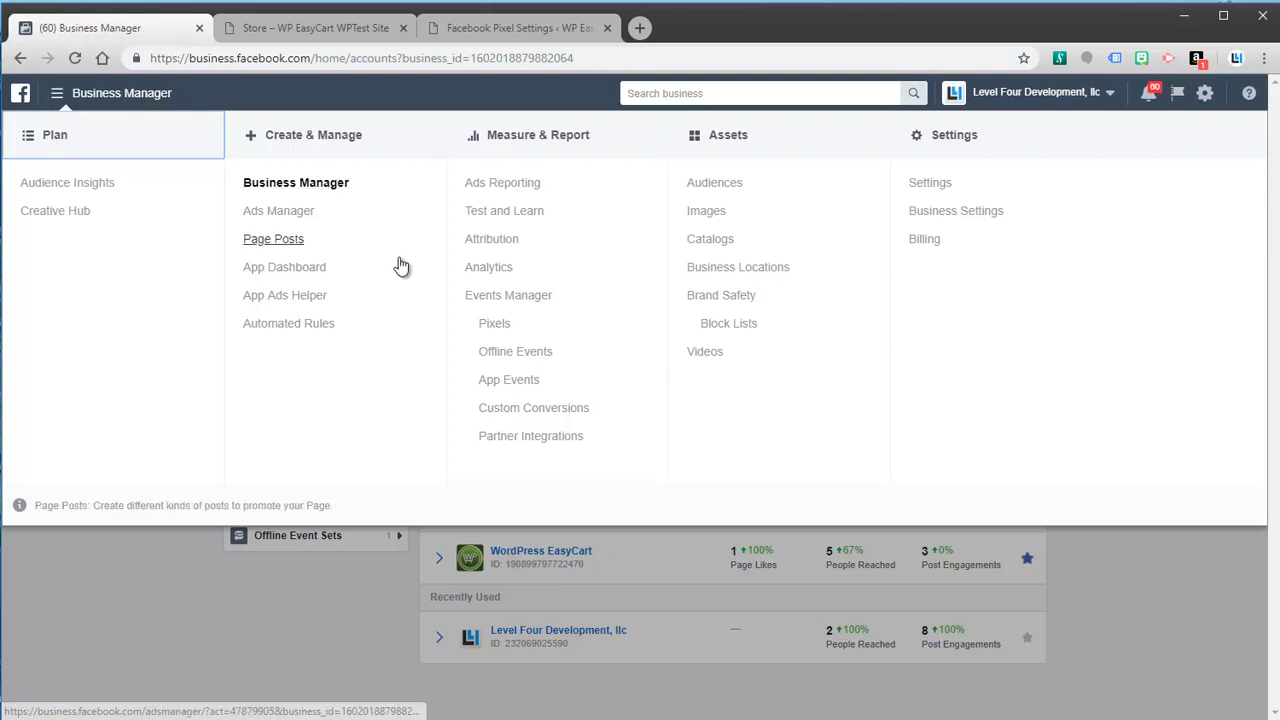
pyautogui.click(497, 325)
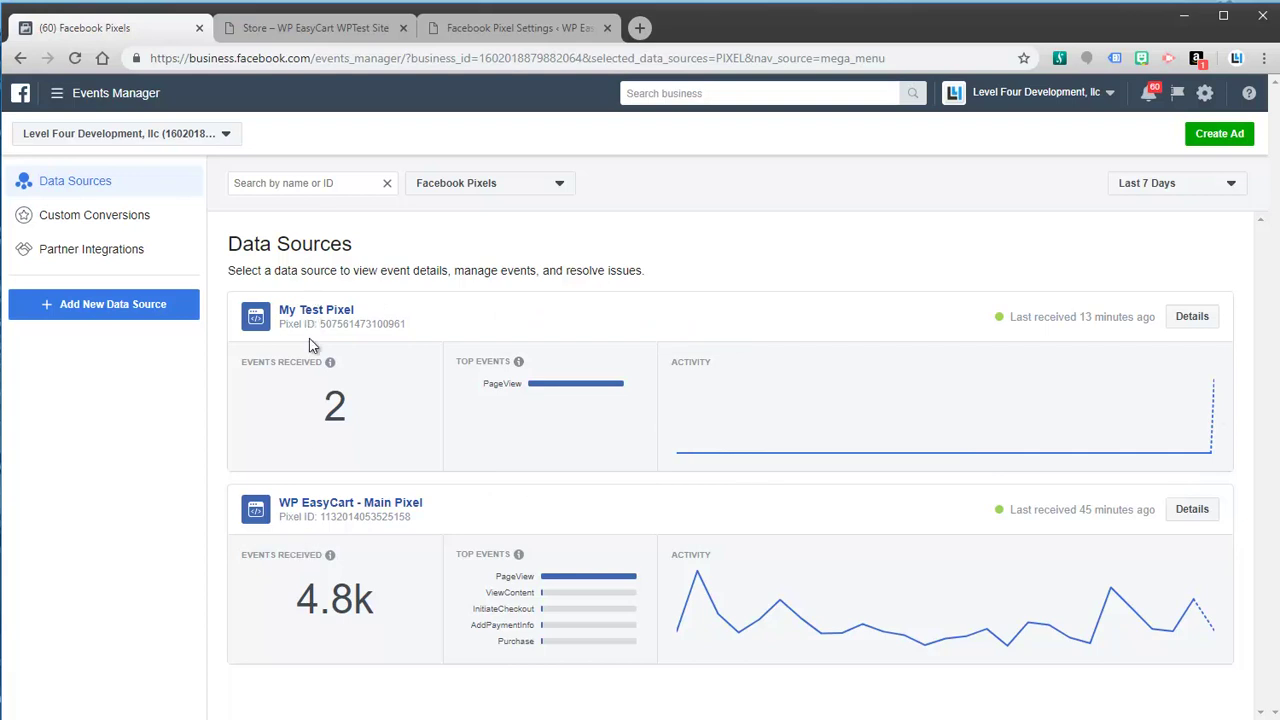
pyautogui.click(64, 313)
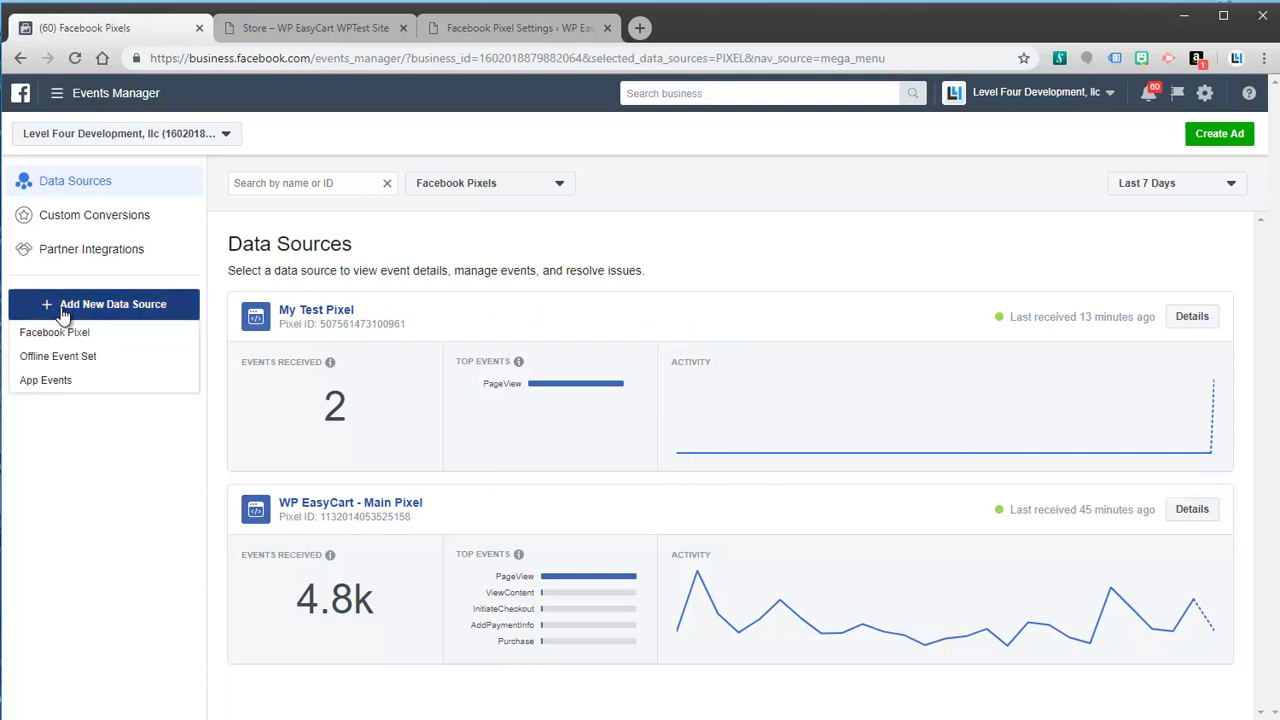
pyautogui.click(42, 332)
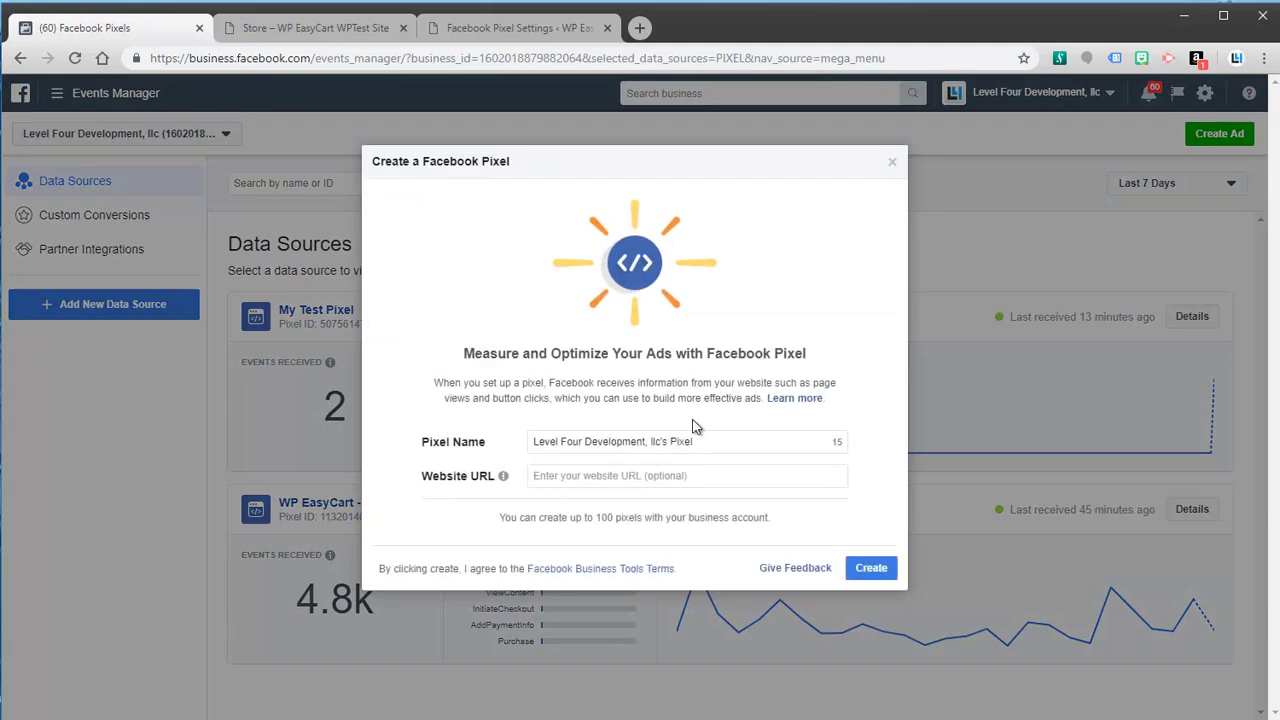
pyautogui.moveTo(739, 444); pyautogui.dragTo(474, 465)
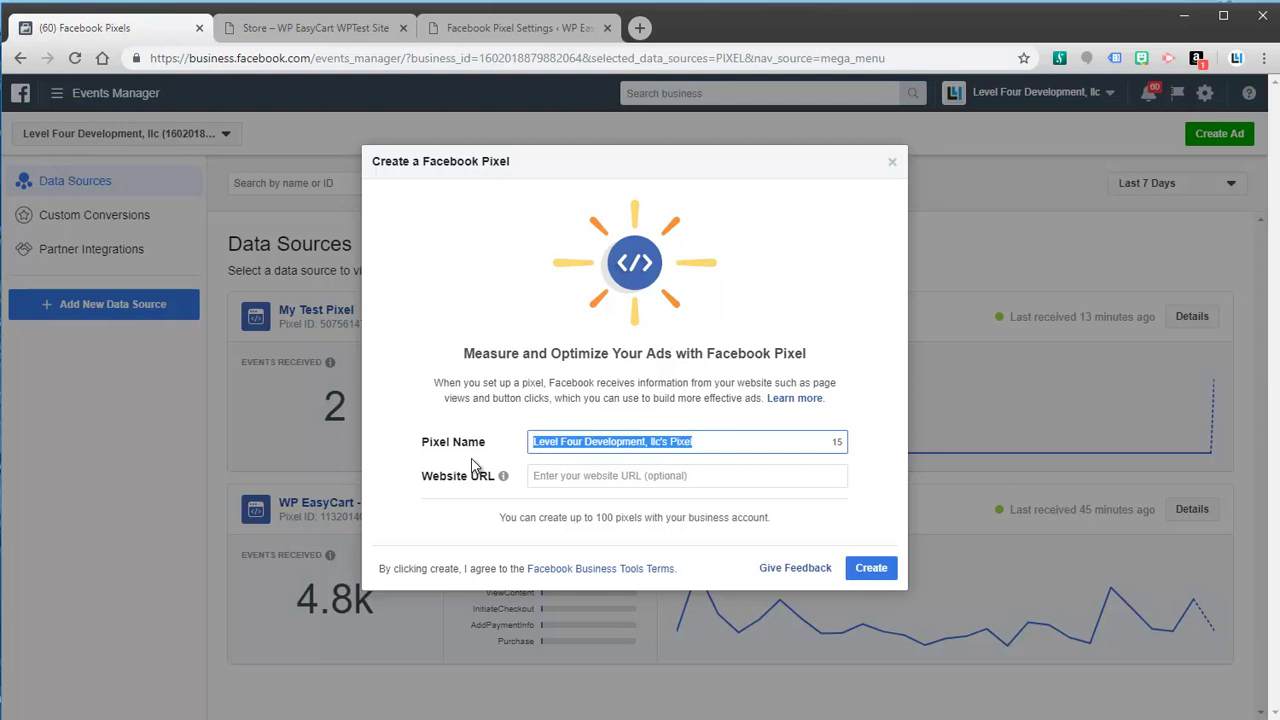
pyautogui.write('W')
pyautogui.hotkey('ctrl', 'p')
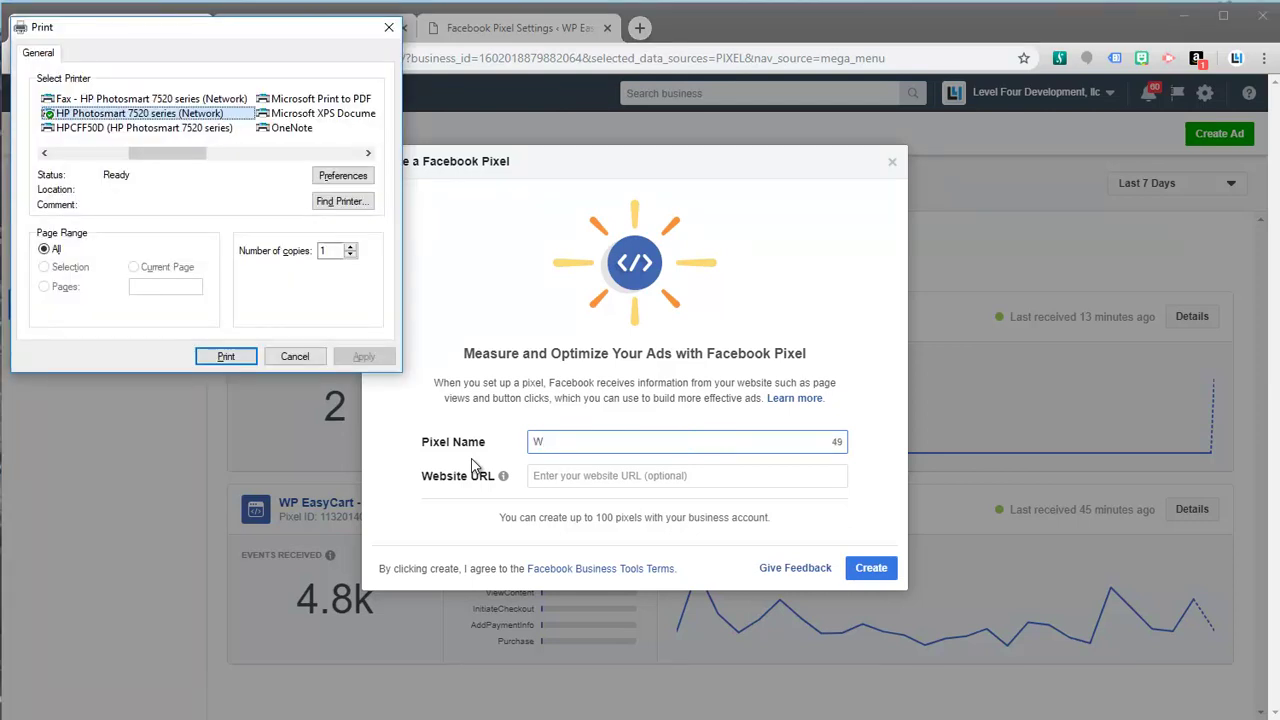
pyautogui.click(305, 357)
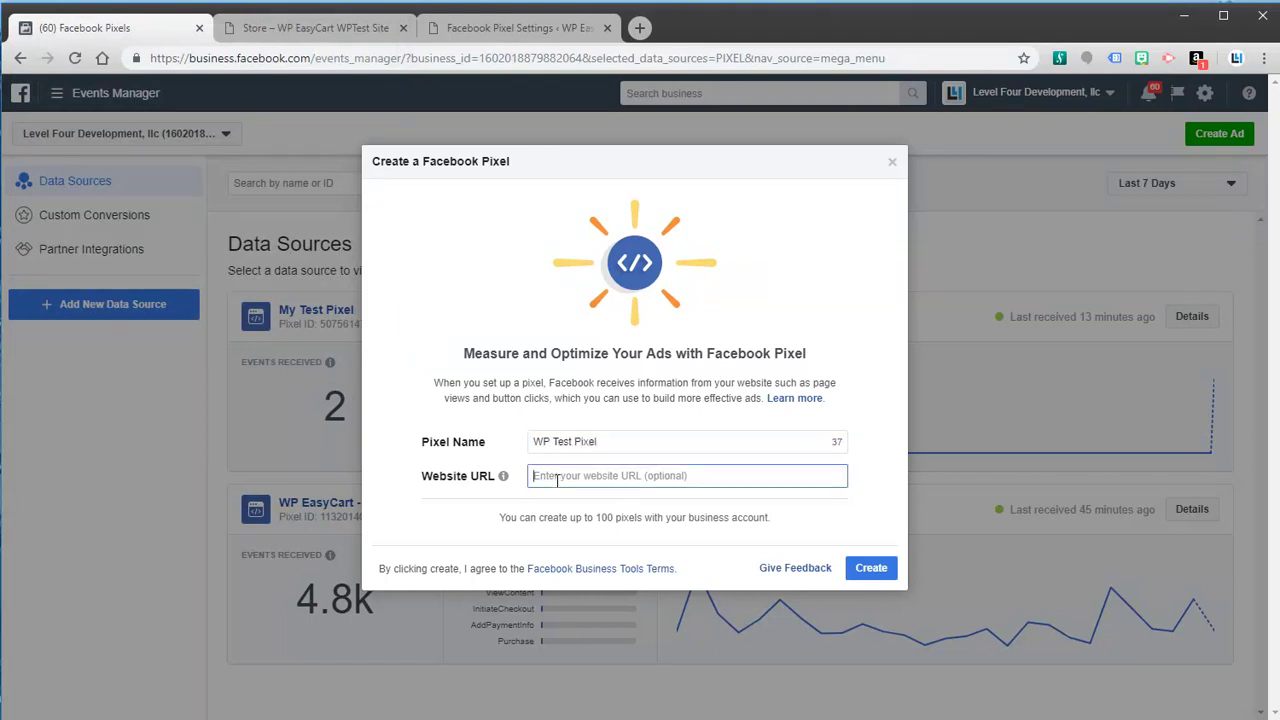
pyautogui.click(557, 478)
pyautogui.click(340, 32)
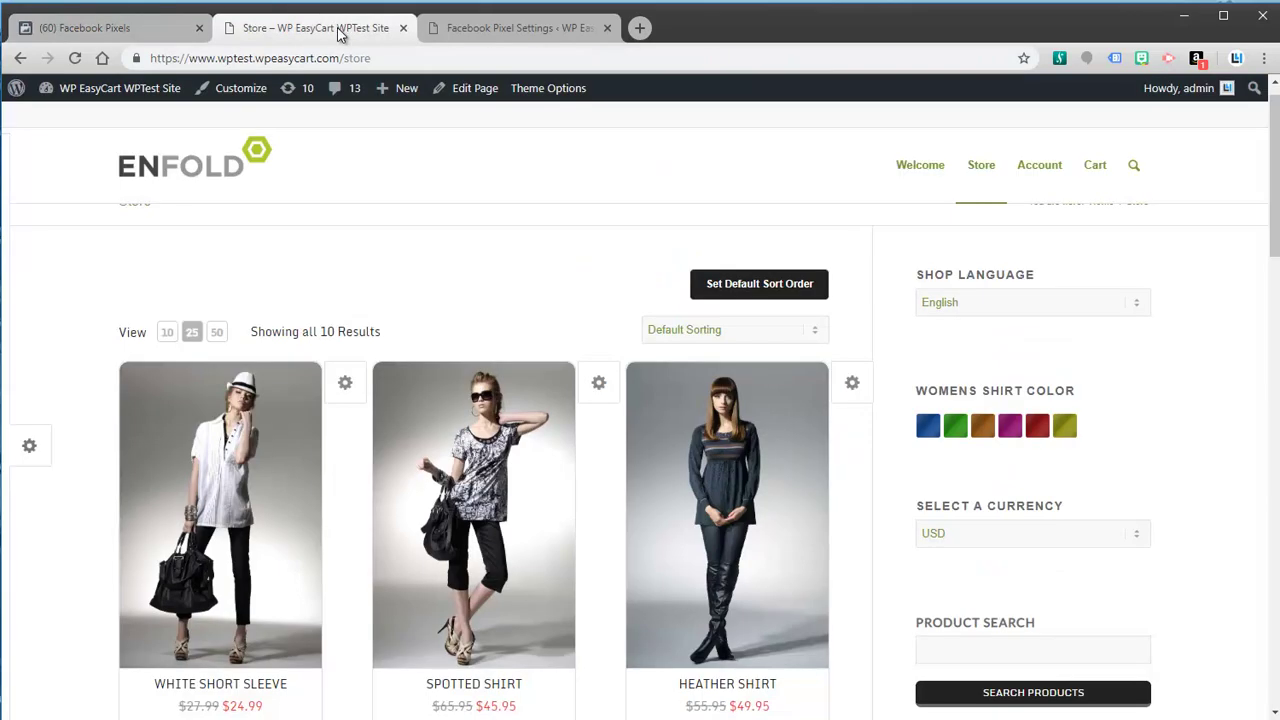
pyautogui.moveTo(340, 59); pyautogui.dragTo(152, 59)
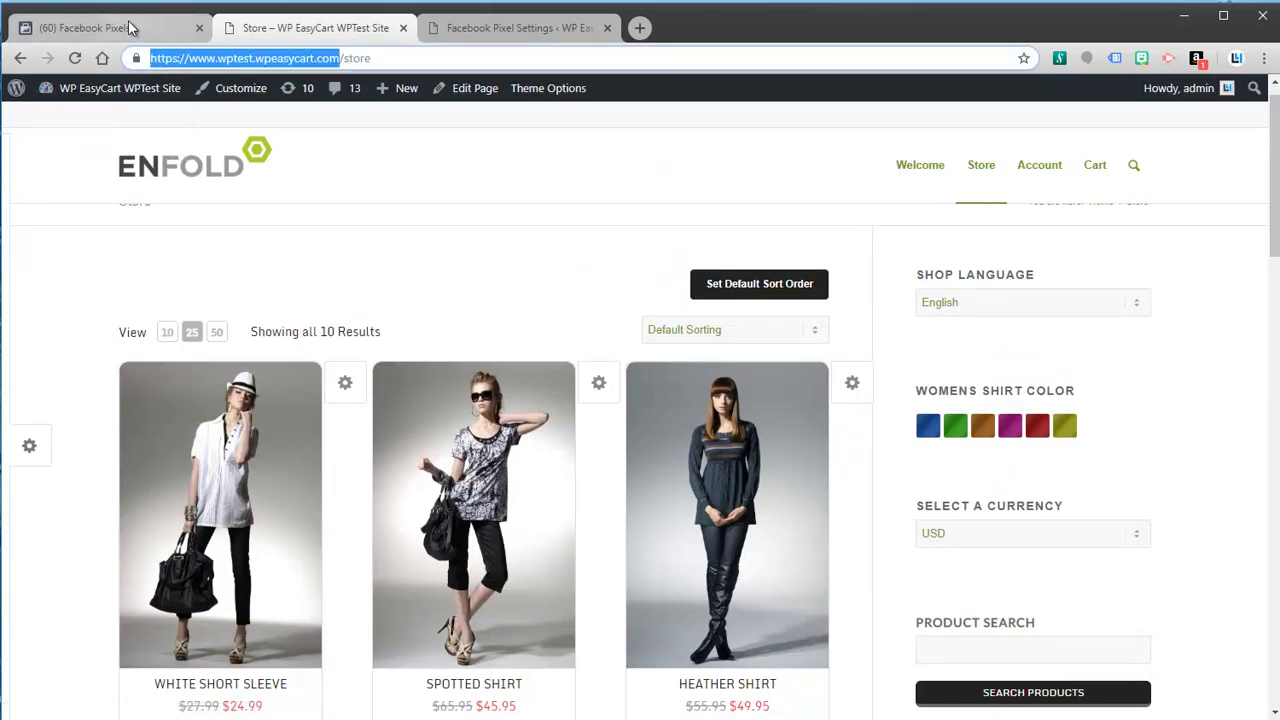
pyautogui.click(110, 28)
pyautogui.write('https://www.wptest.wpeasycart.com')
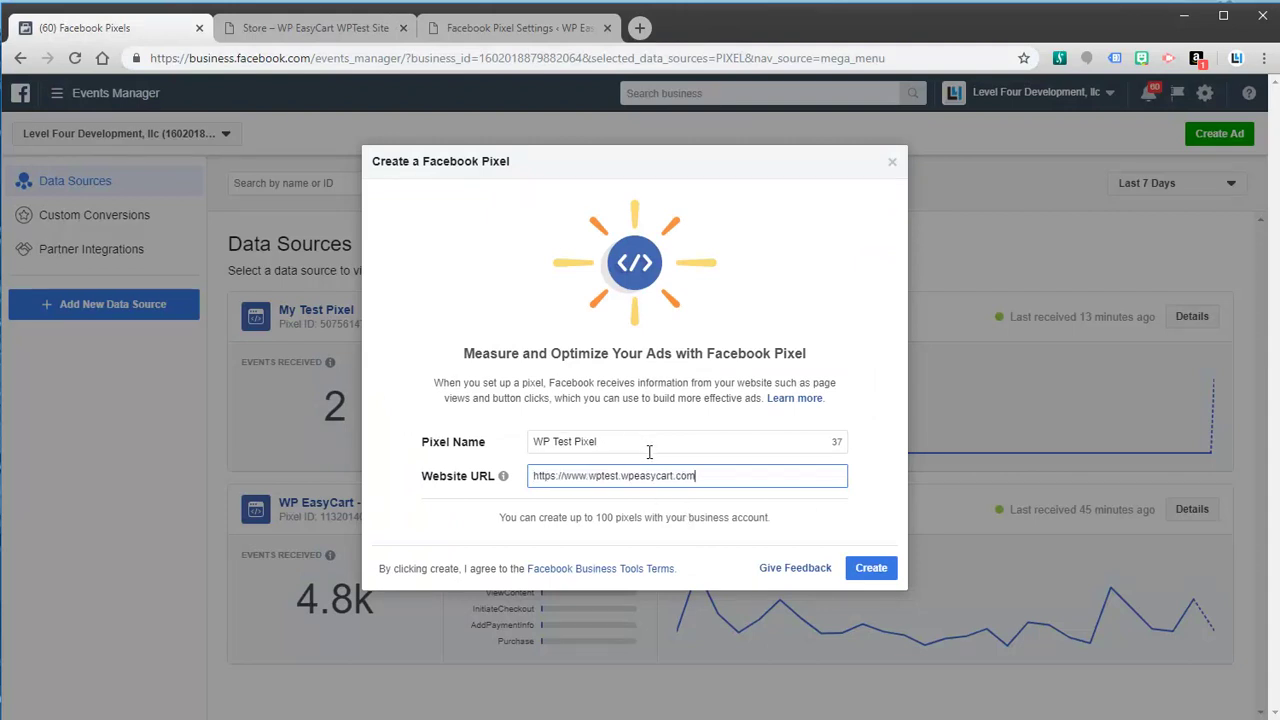
pyautogui.click(871, 568)
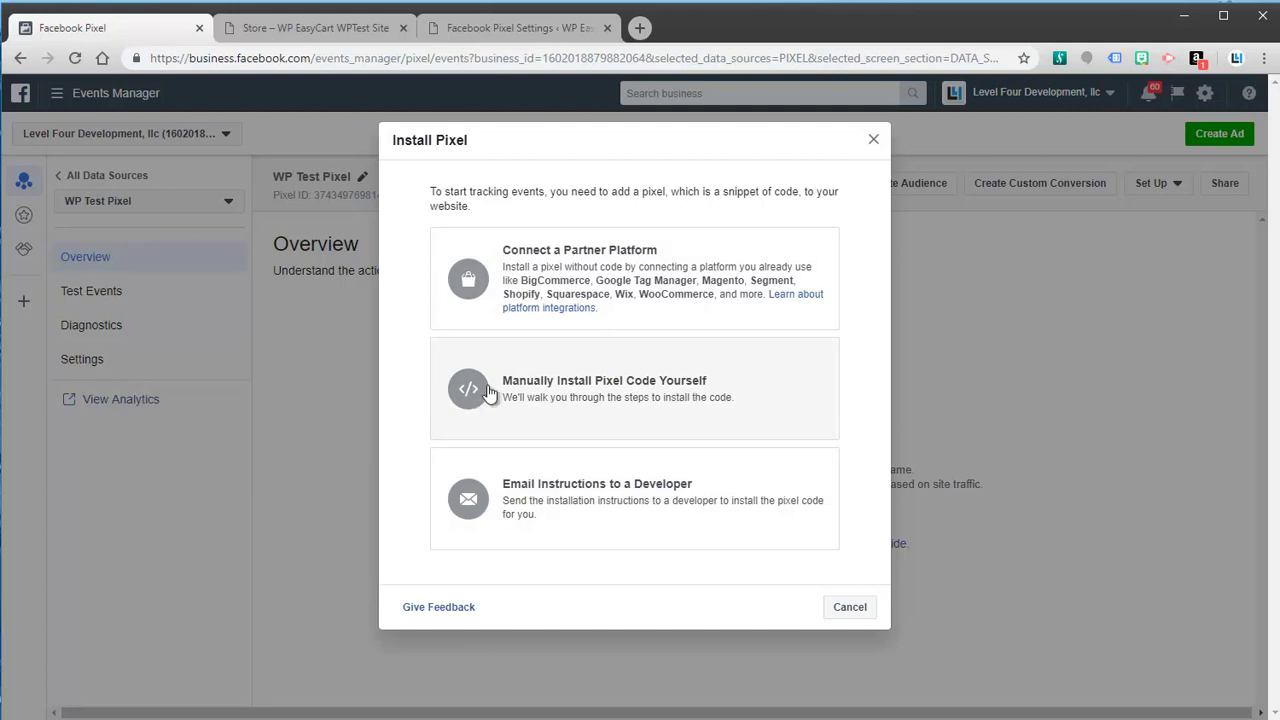
# Step: Pick Manually Install Pixel Code Yourself, copy the base code to the clipboard, and continue
pyautogui.click(544, 393)
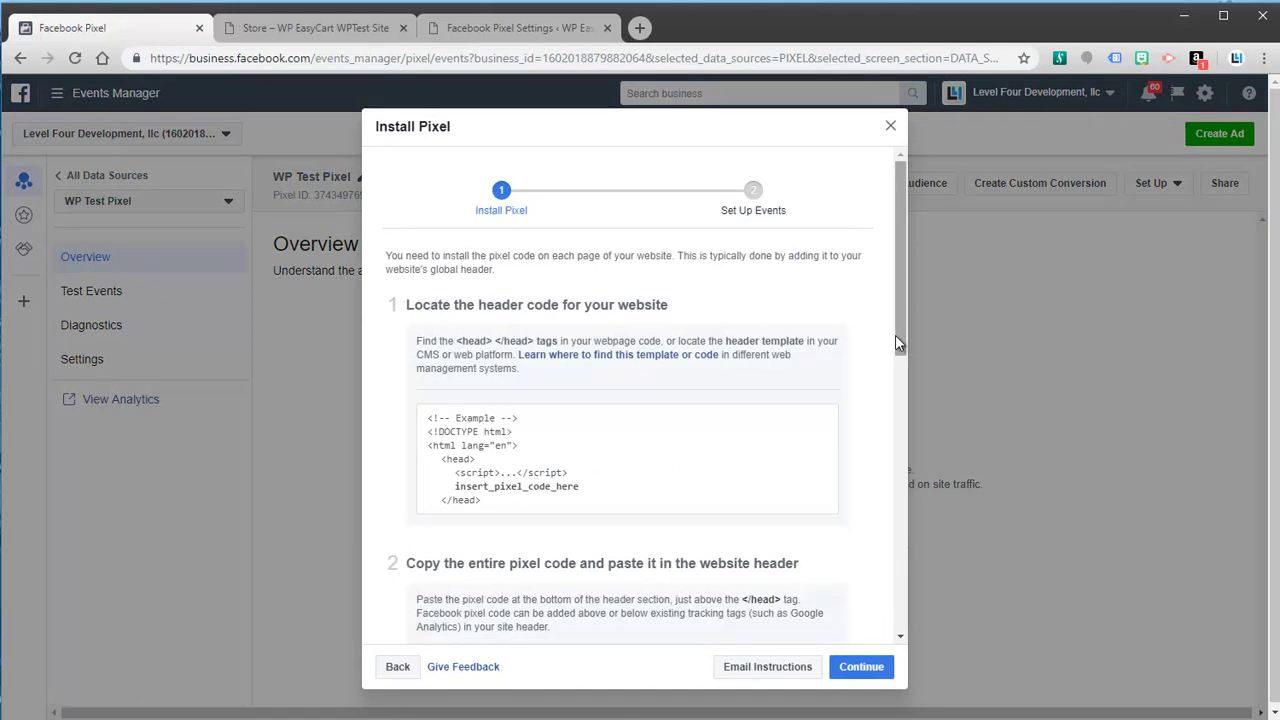
pyautogui.moveTo(902, 313); pyautogui.dragTo(897, 492)
pyautogui.moveTo(614, 449)
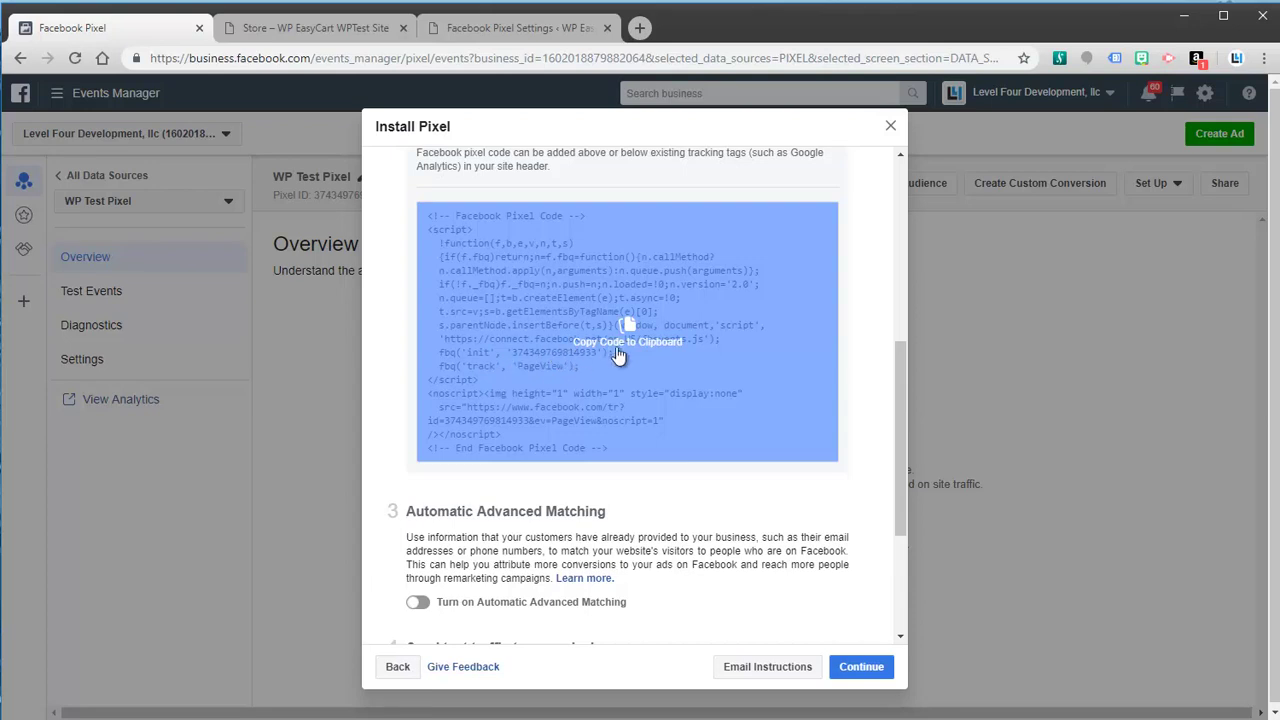
pyautogui.click(636, 344)
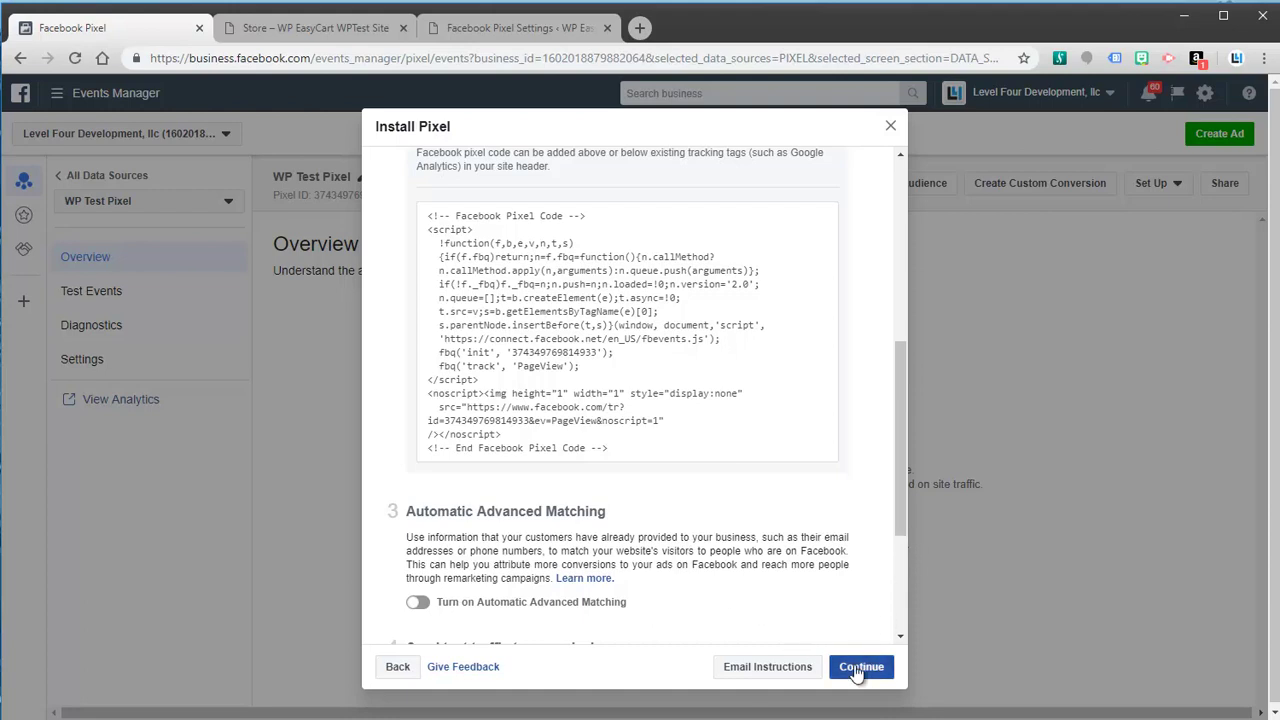
pyautogui.click(858, 667)
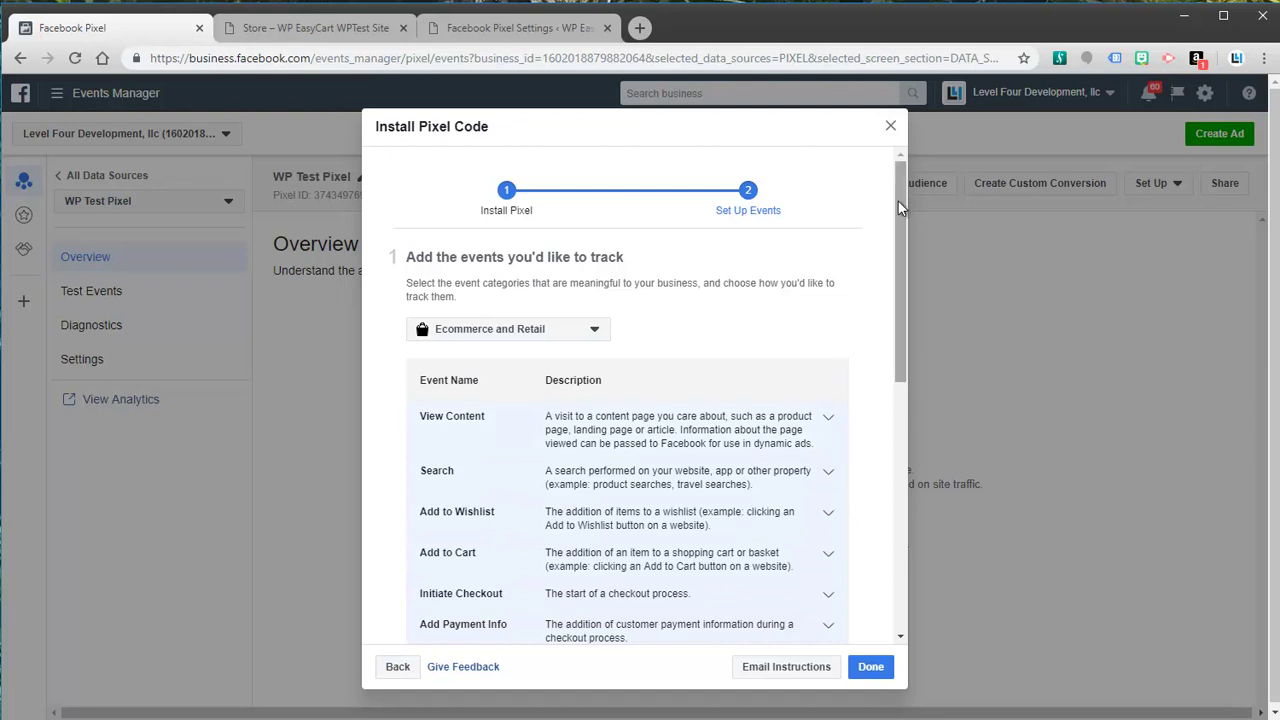
pyautogui.moveTo(898, 192); pyautogui.dragTo(900, 218)
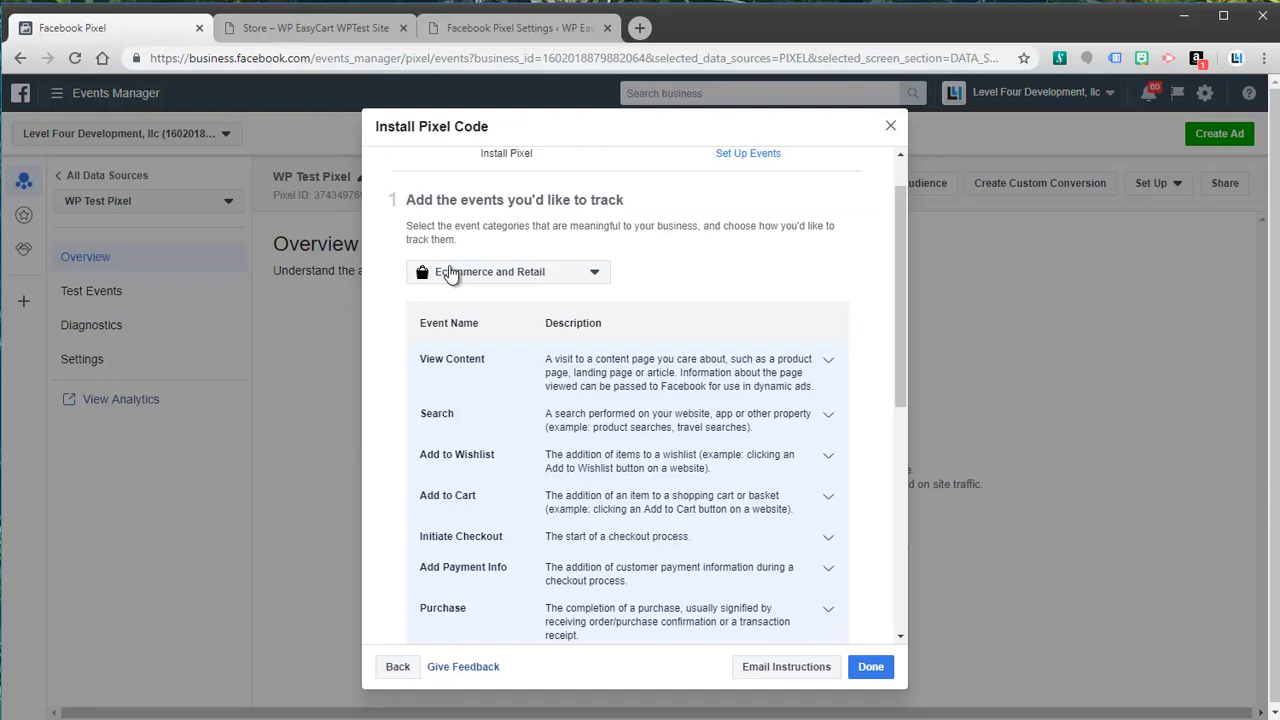
# Step: Keep Ecommerce and Retail as the category, click Done, and copy WP Test Pixel's ID
pyautogui.click(469, 280)
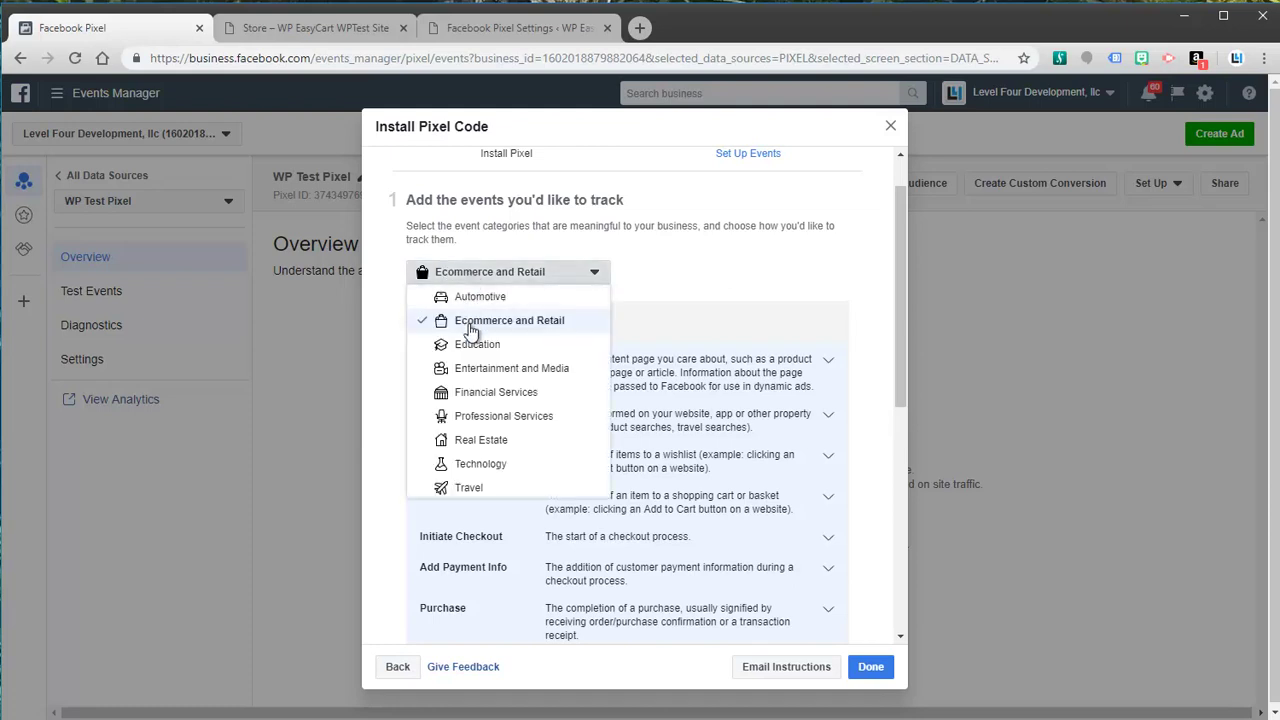
pyautogui.click(672, 280)
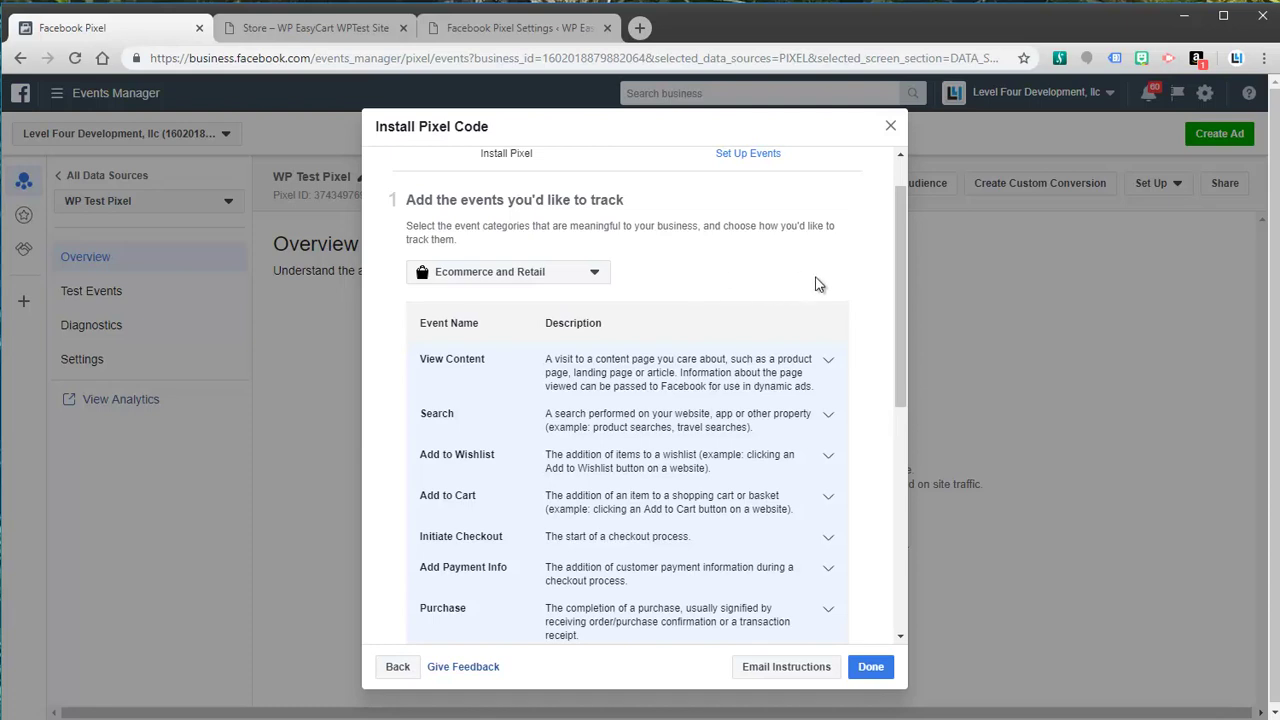
pyautogui.moveTo(896, 278); pyautogui.dragTo(898, 371)
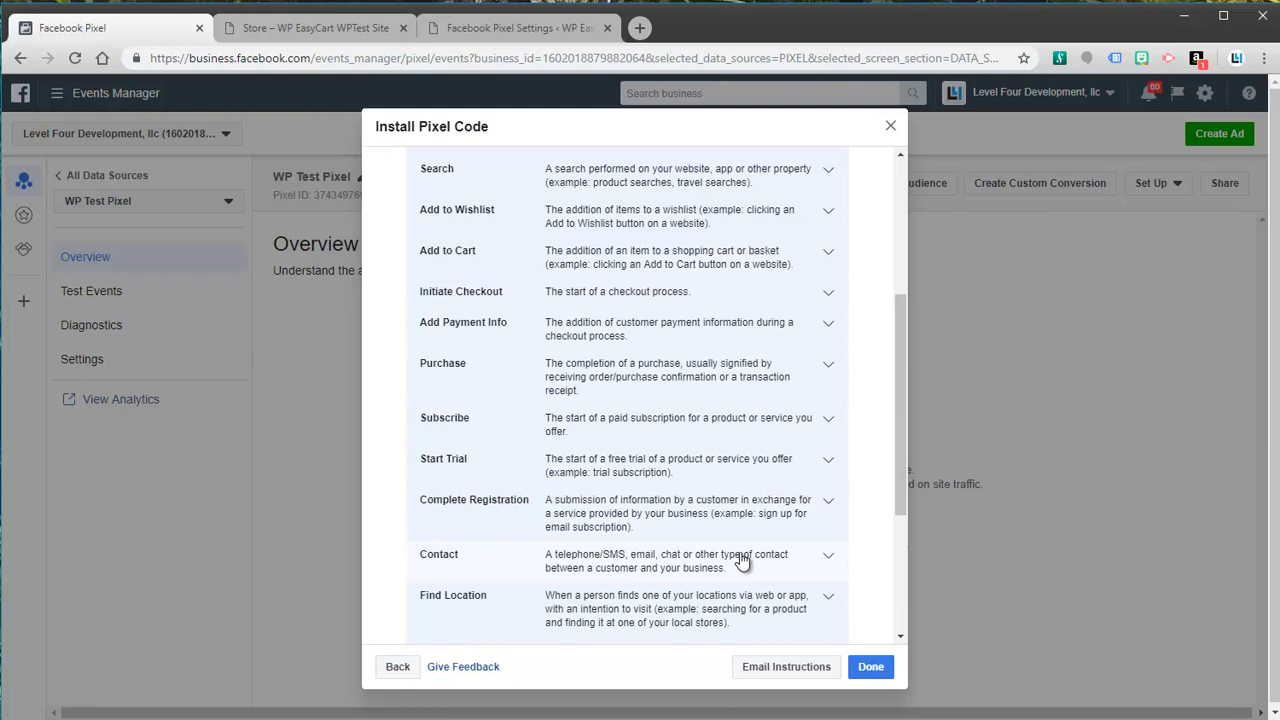
pyautogui.moveTo(900, 433); pyautogui.dragTo(898, 560)
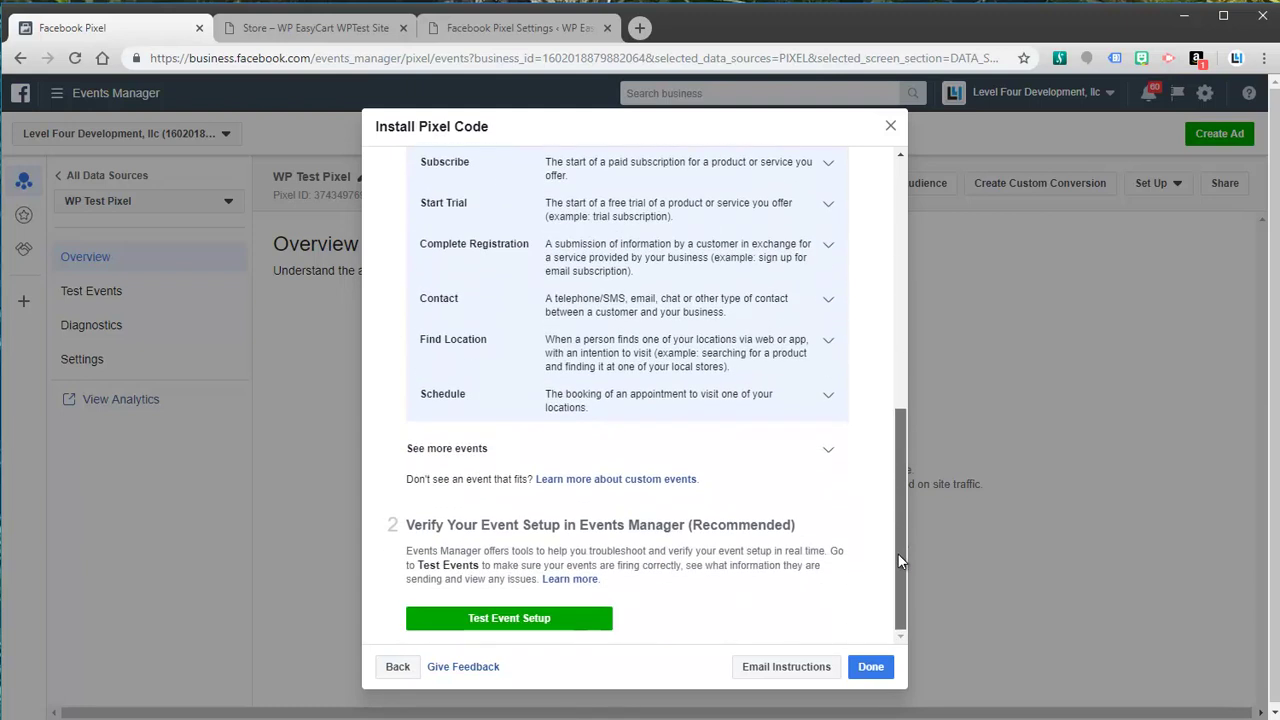
pyautogui.click(866, 667)
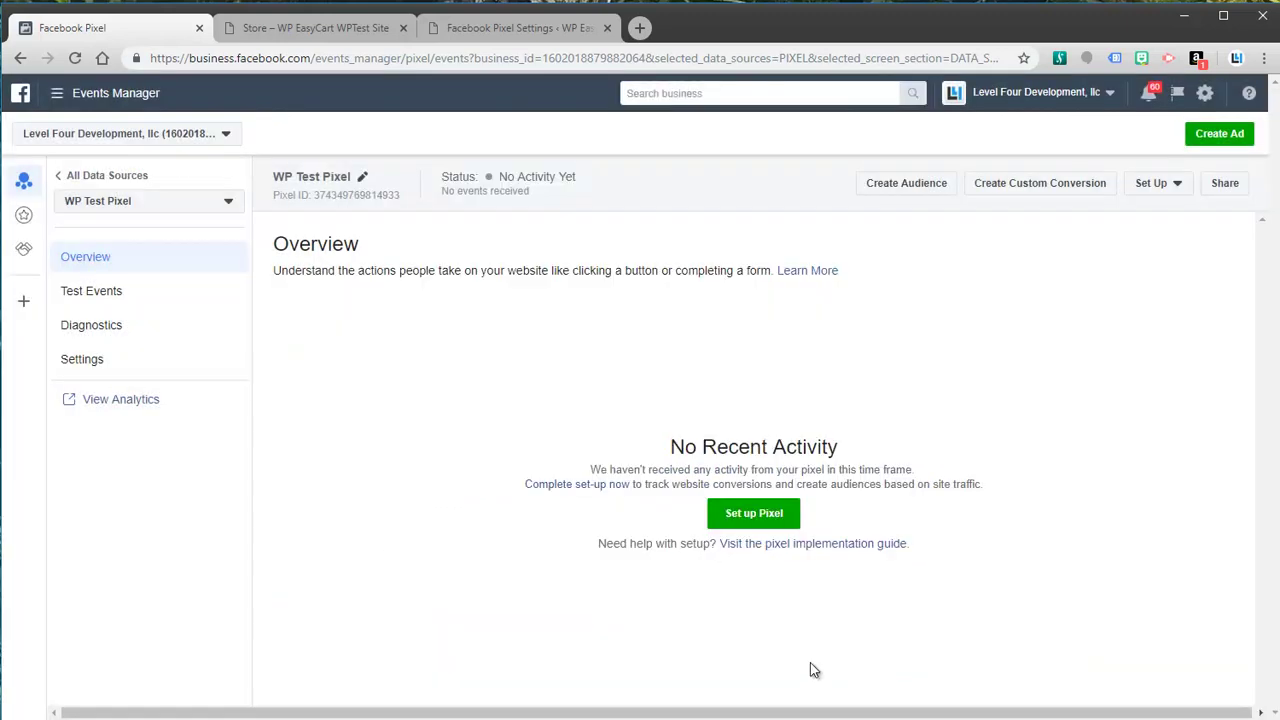
pyautogui.click(352, 199)
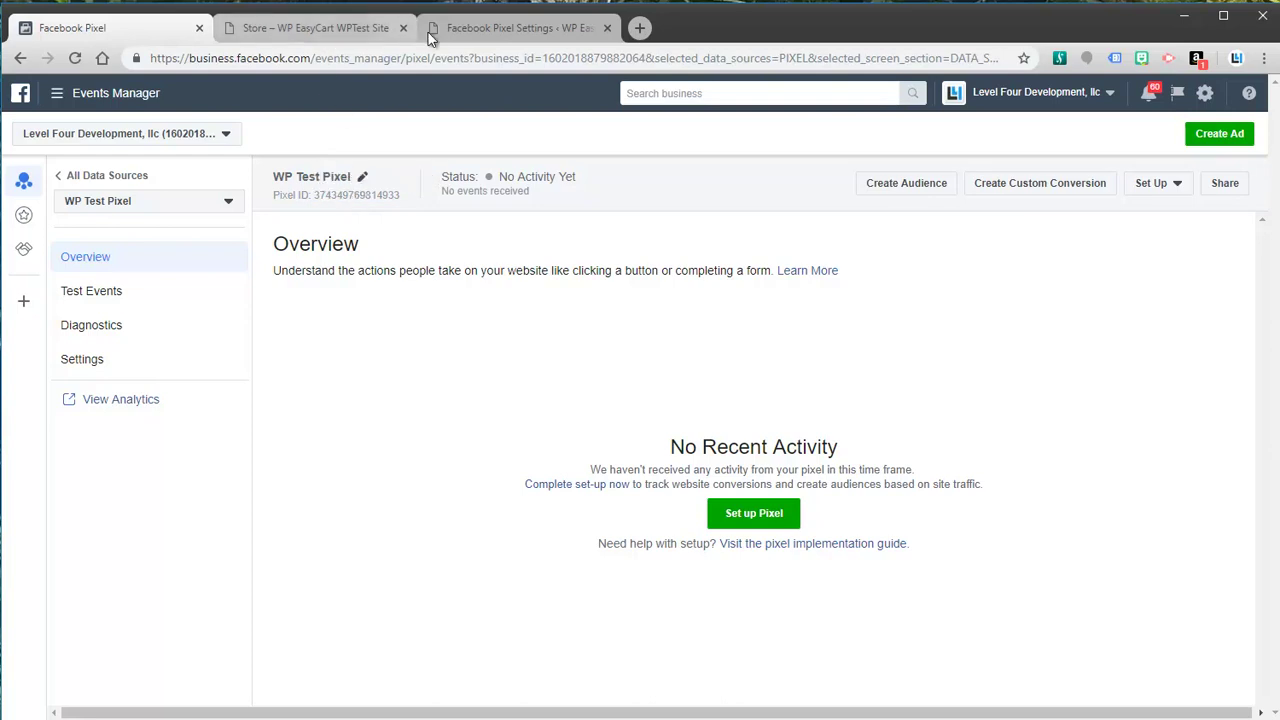
# Step: Paste WP Test Pixel's ID into the plugin's Pixel ID field and save the settings
pyautogui.click(482, 30)
pyautogui.click(367, 246)
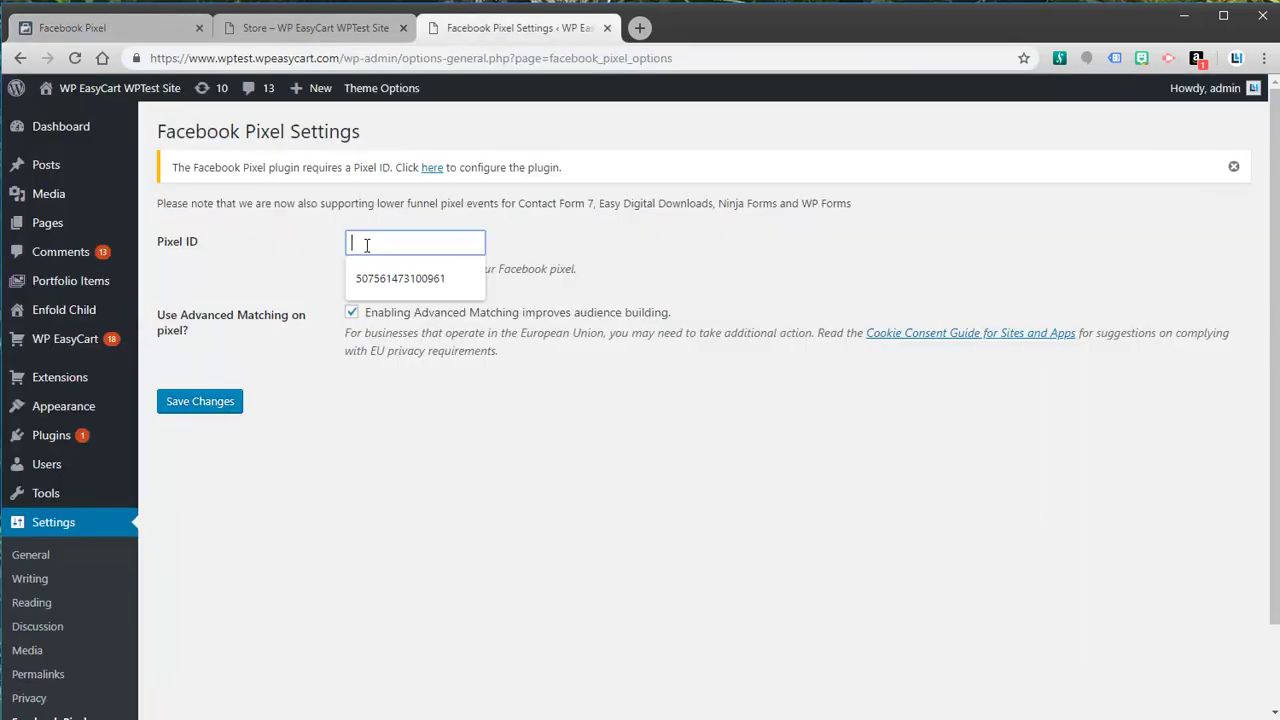
pyautogui.hotkey('ctrl', 'v')
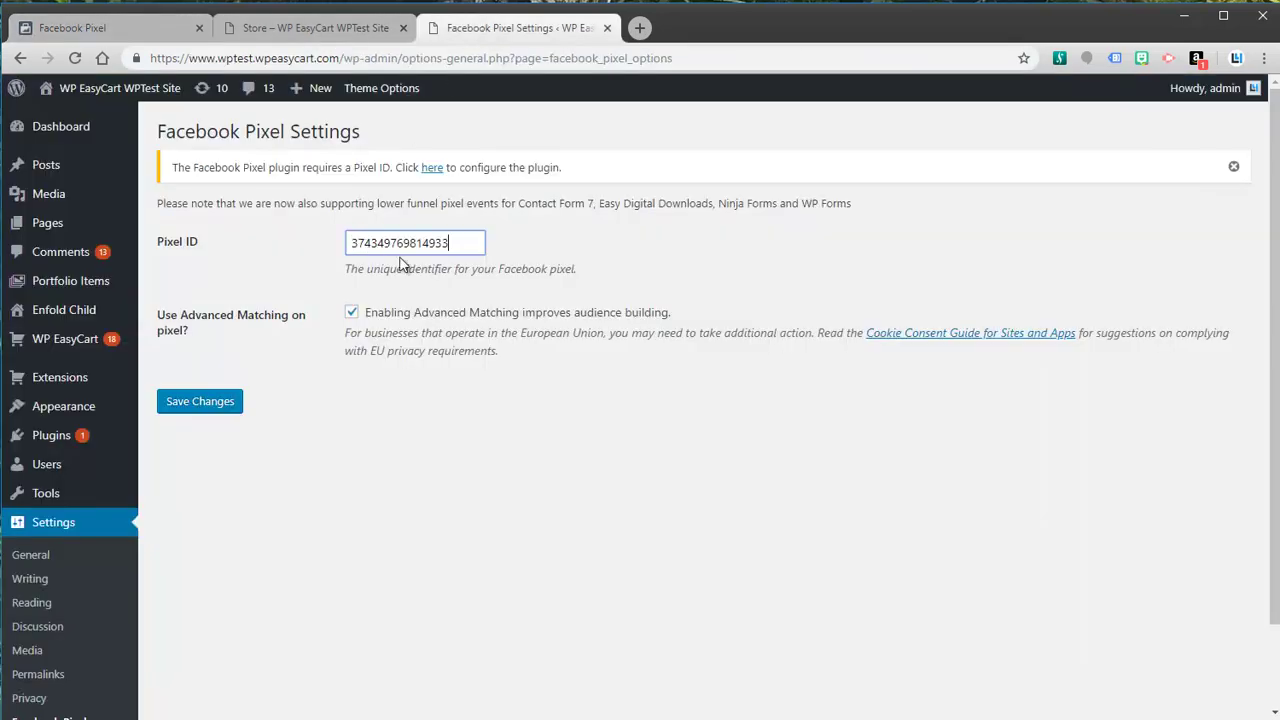
pyautogui.click(207, 408)
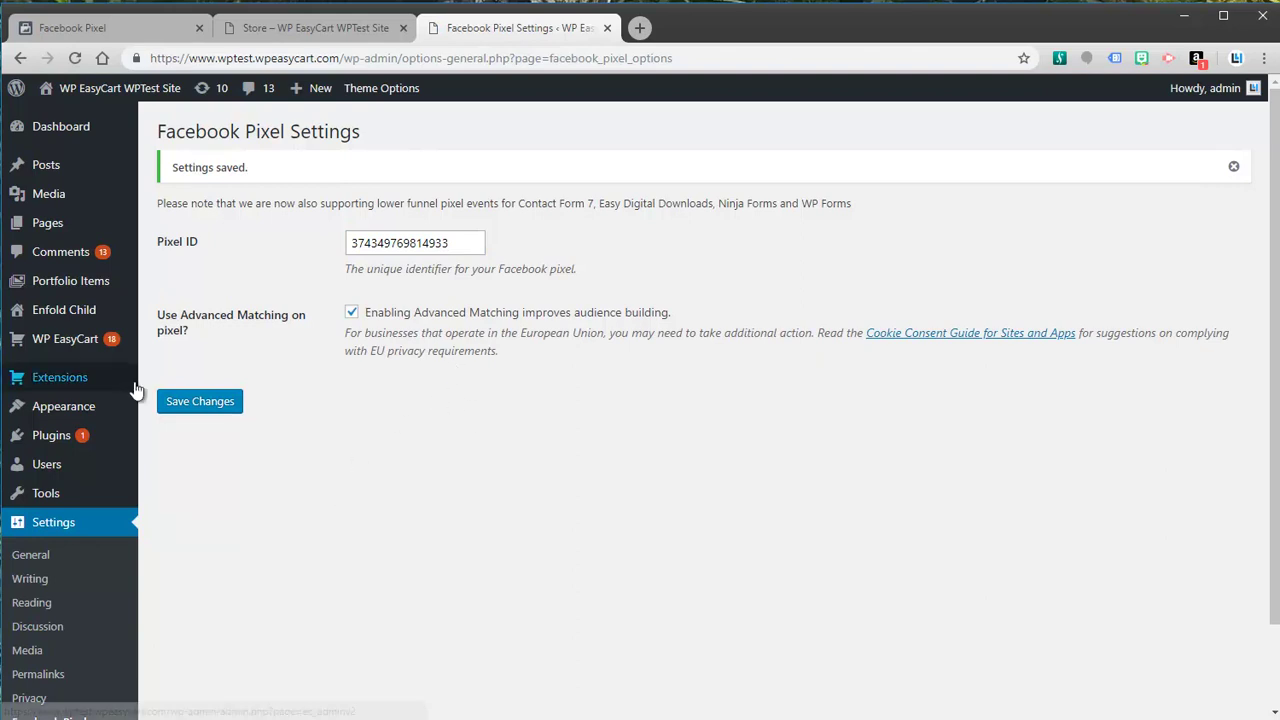
pyautogui.moveTo(60, 344)
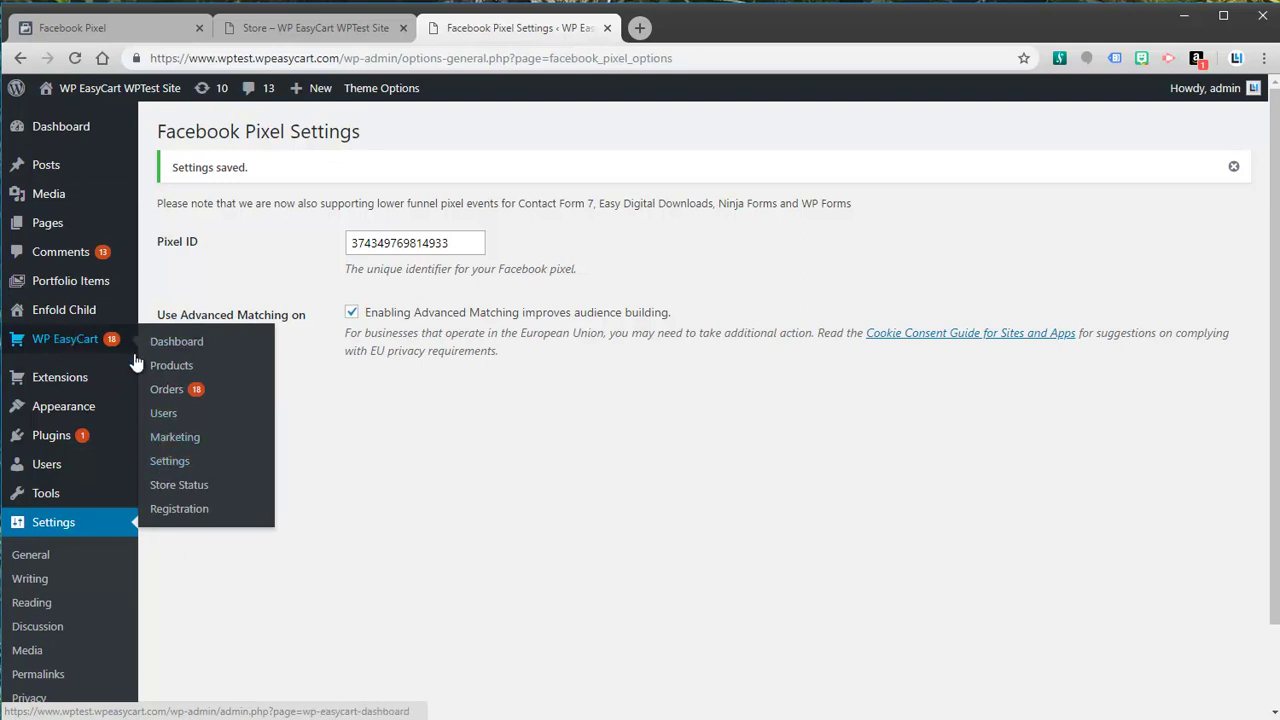
# Step: Paste the pixel ID into Facebook Pixel ID under WP EasyCart's Third Party settings and save
pyautogui.click(172, 464)
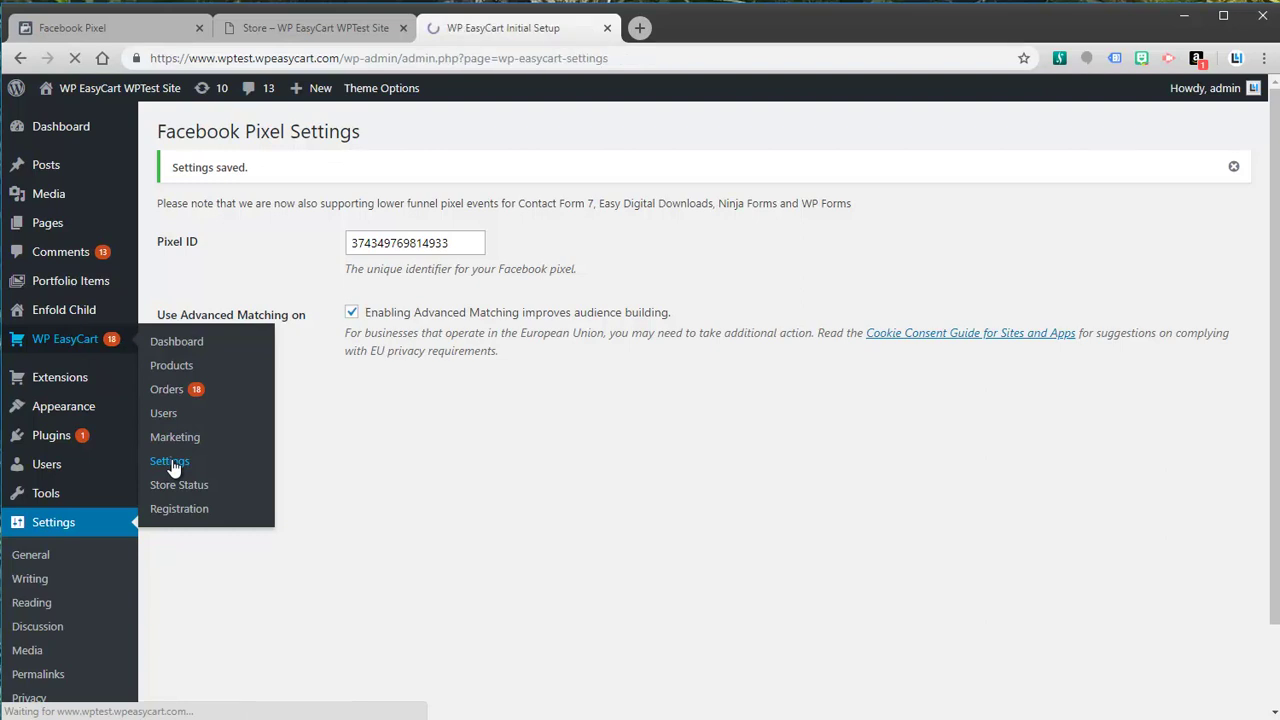
pyautogui.scroll(-3, 185, 462)
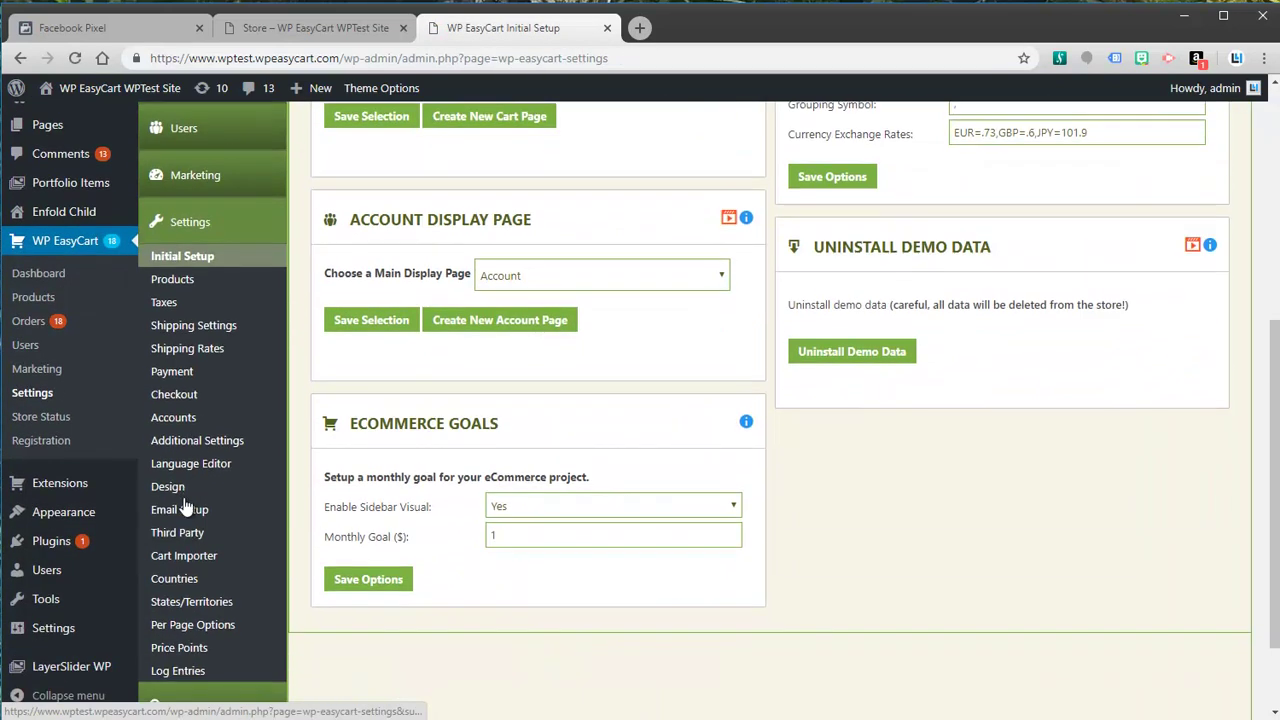
pyautogui.click(179, 533)
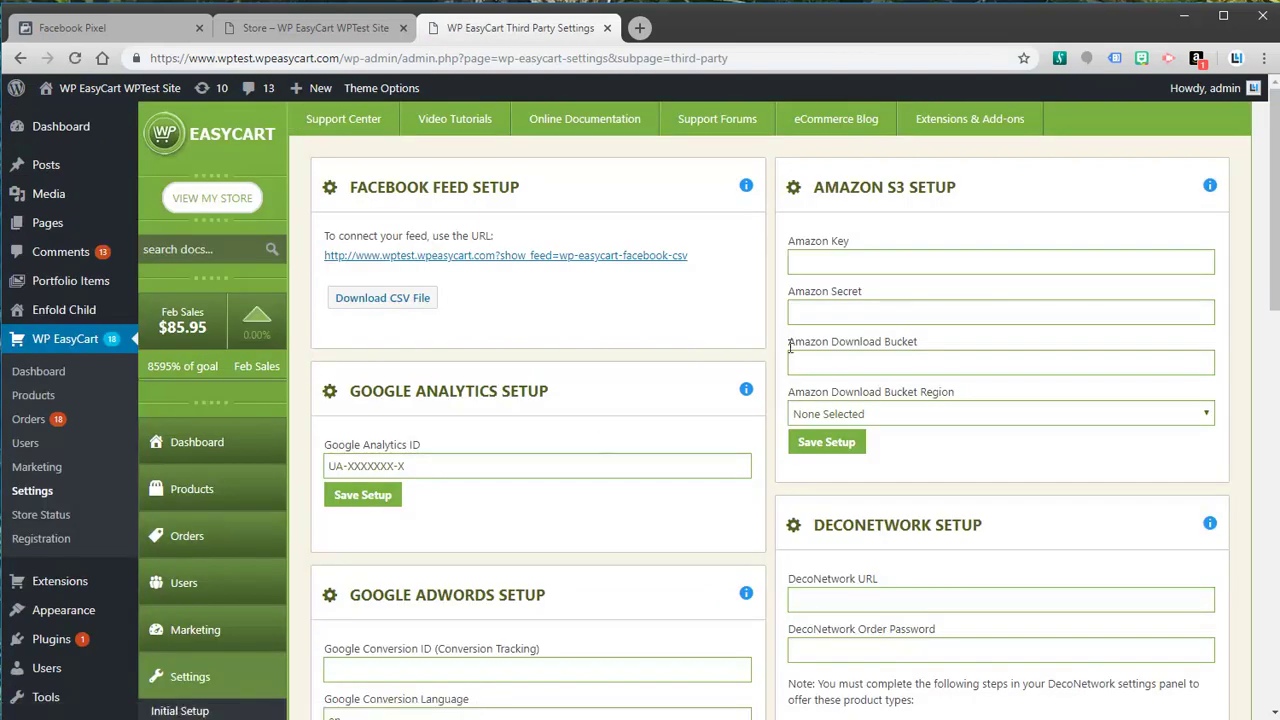
pyautogui.scroll(-6, 793, 339)
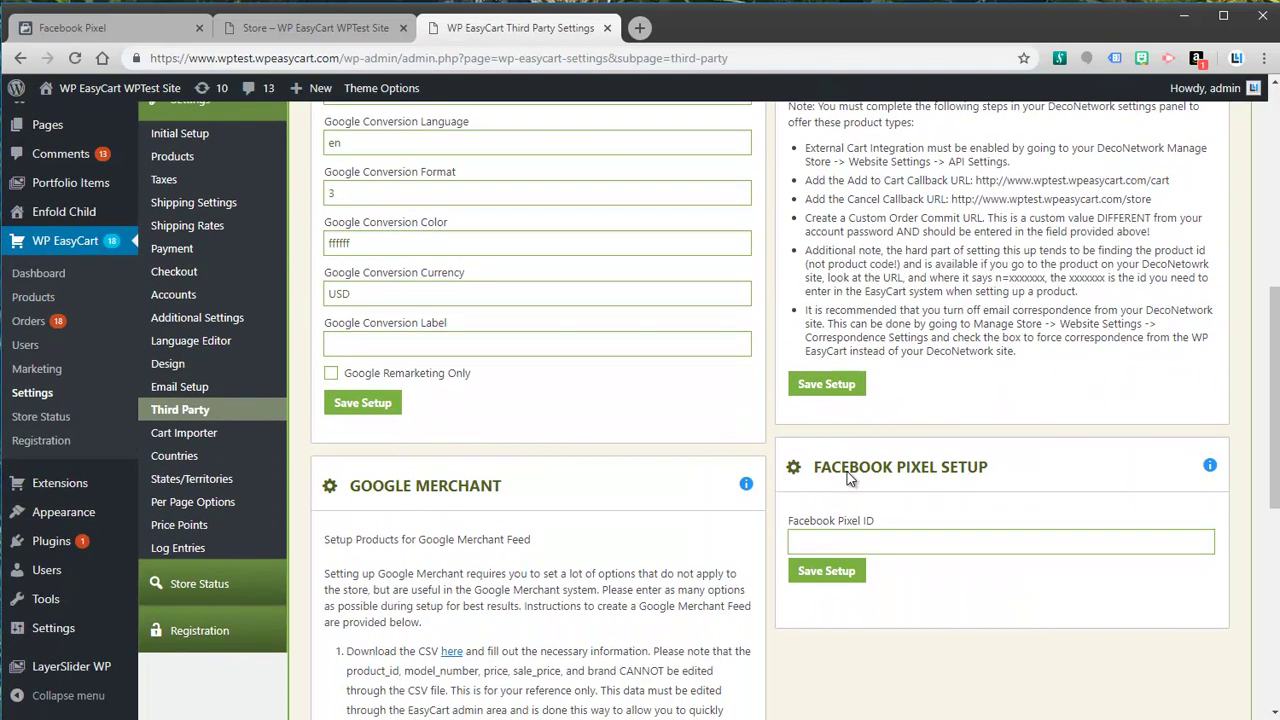
pyautogui.scroll(-1, 1008, 453)
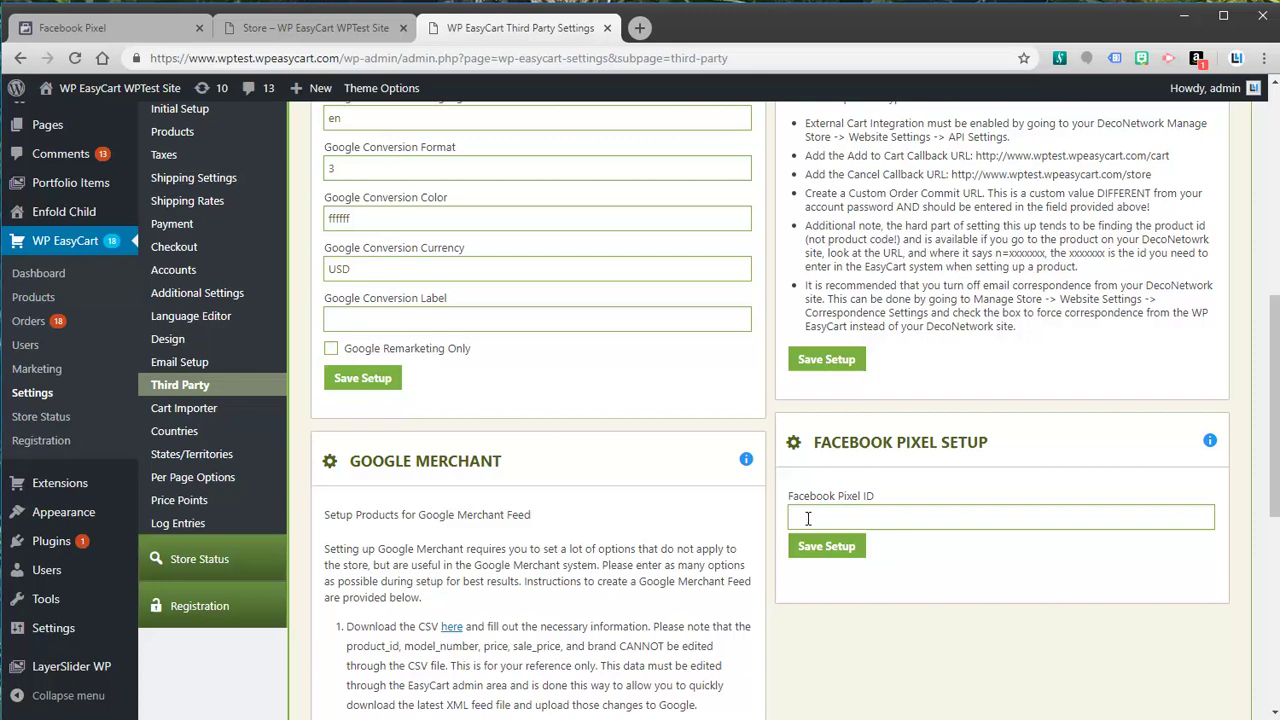
pyautogui.click(804, 517)
pyautogui.hotkey('ctrl', 'v')
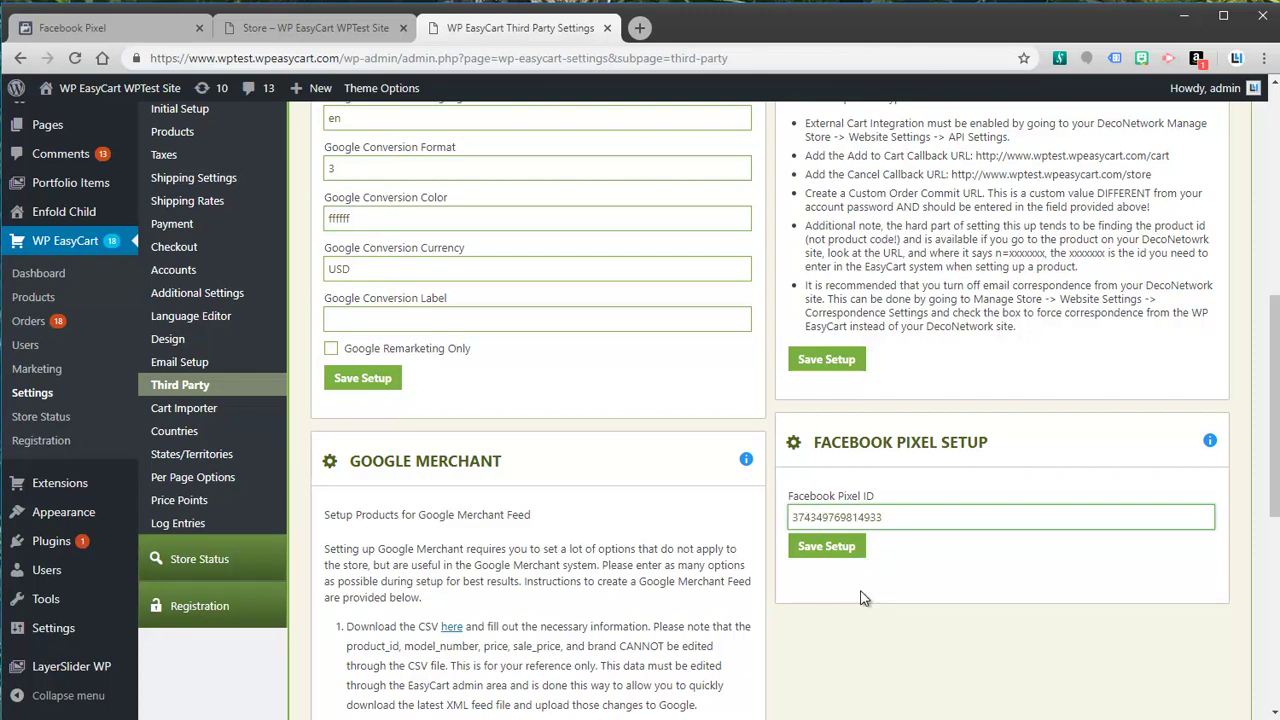
pyautogui.click(835, 552)
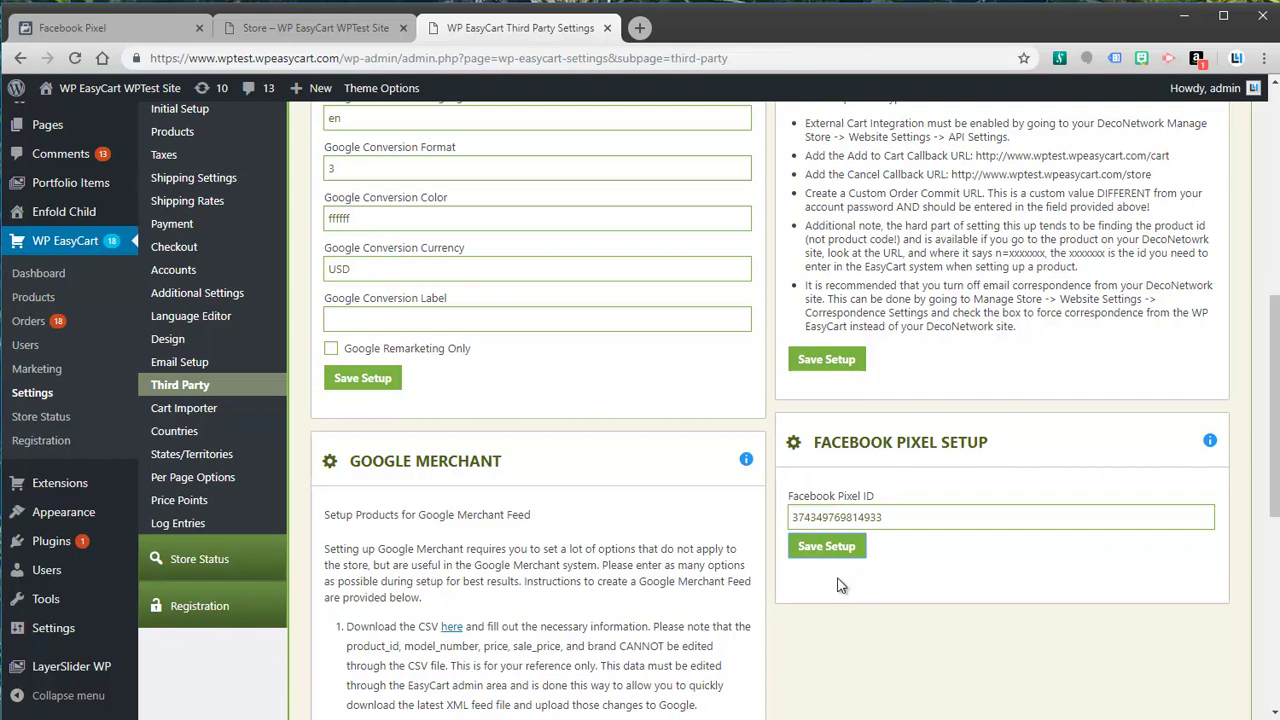
# Step: Visit the store's Welcome, Store and Account pages, then return to the pixel Overview
pyautogui.click(325, 30)
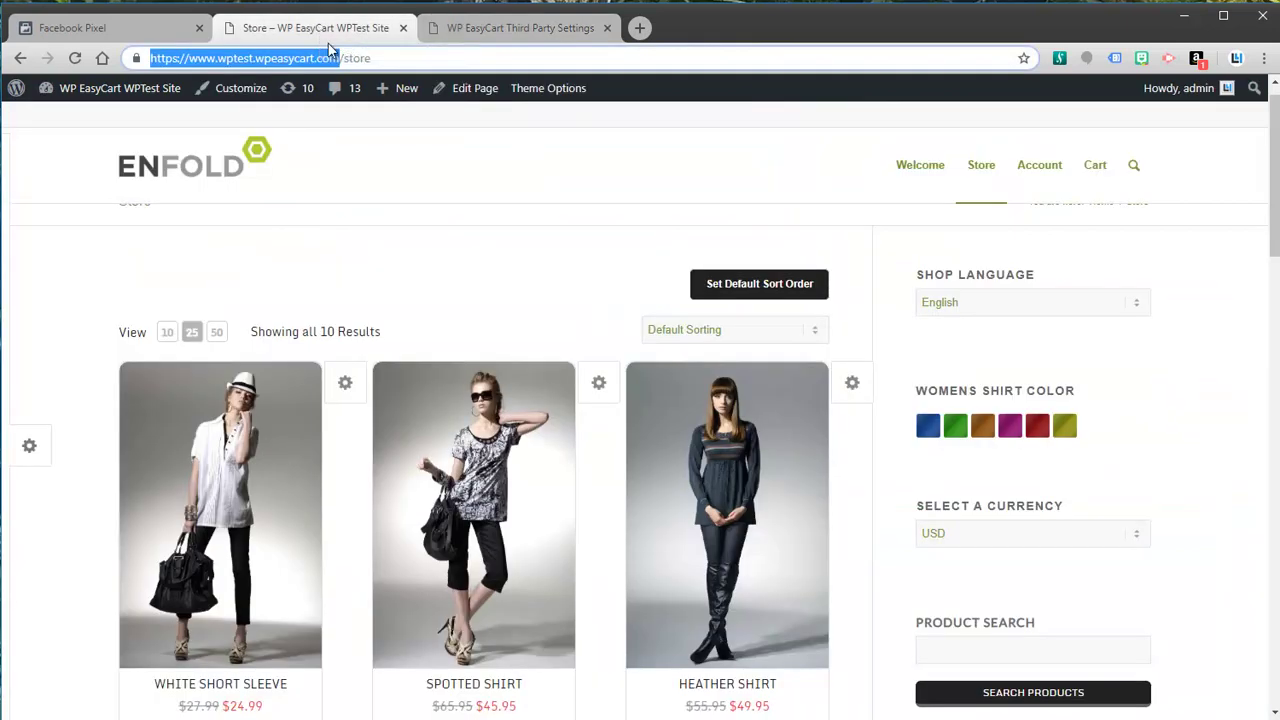
pyautogui.click(928, 169)
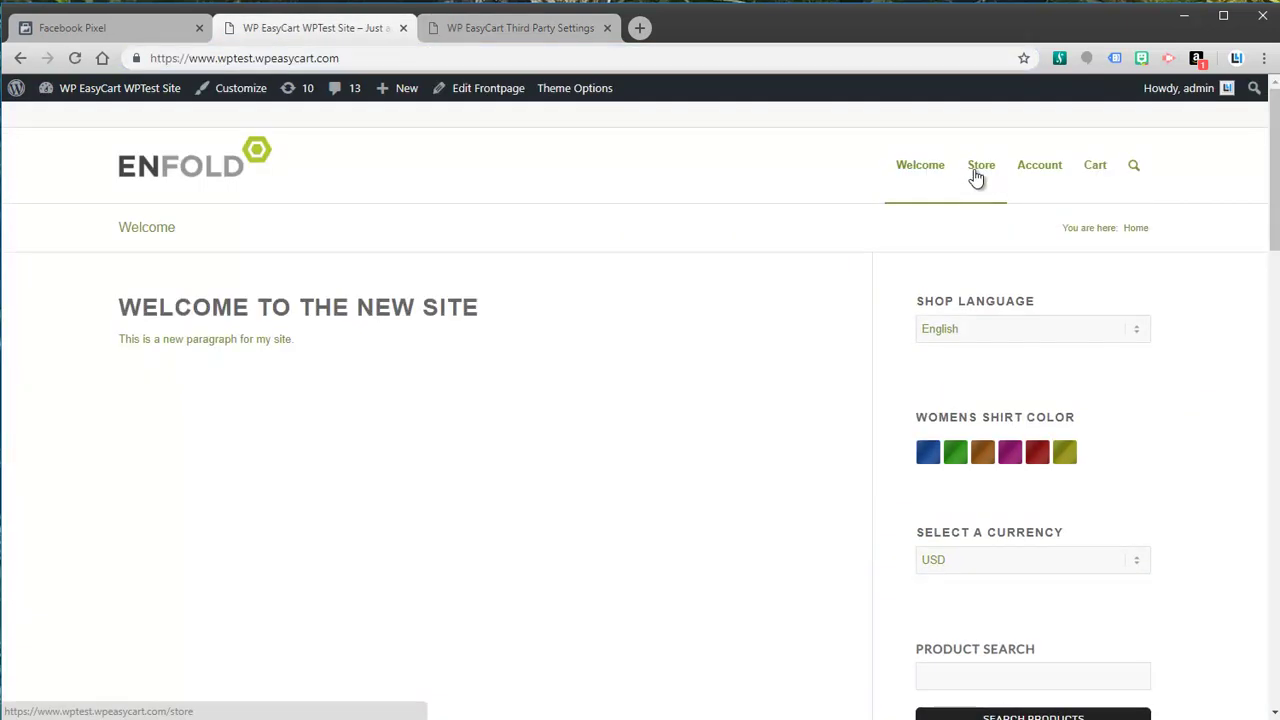
pyautogui.click(982, 176)
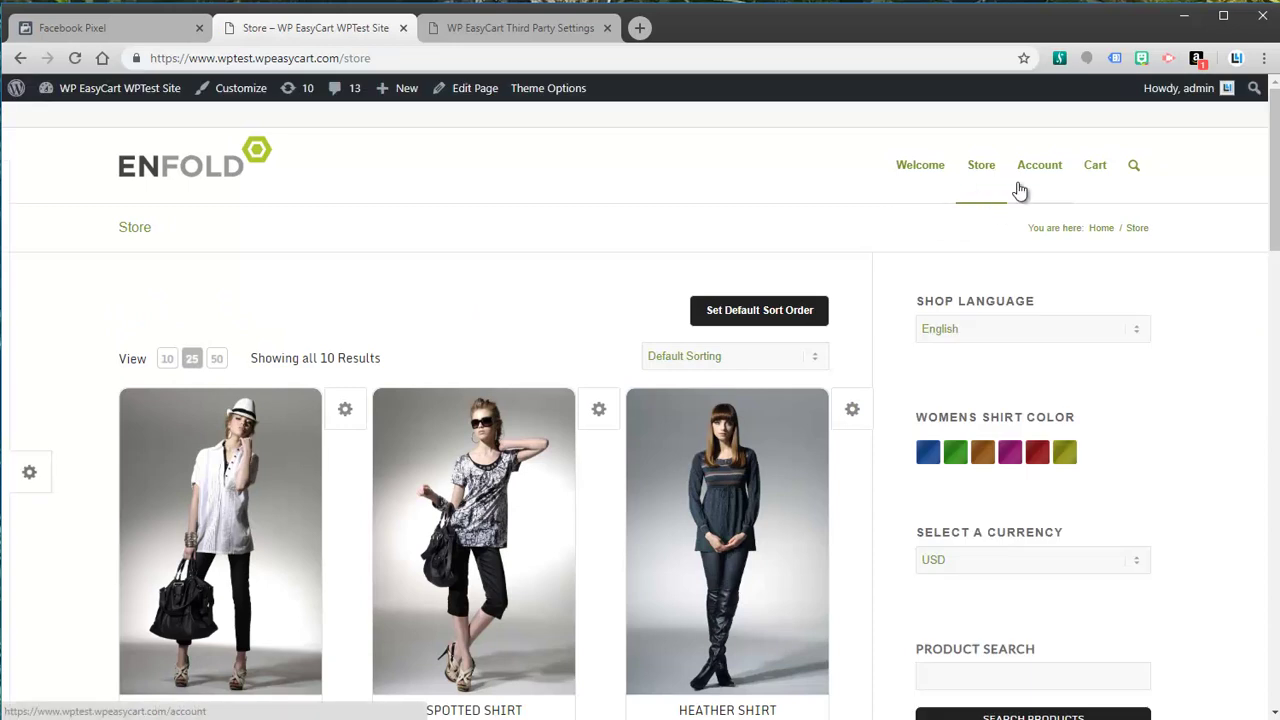
pyautogui.click(1049, 172)
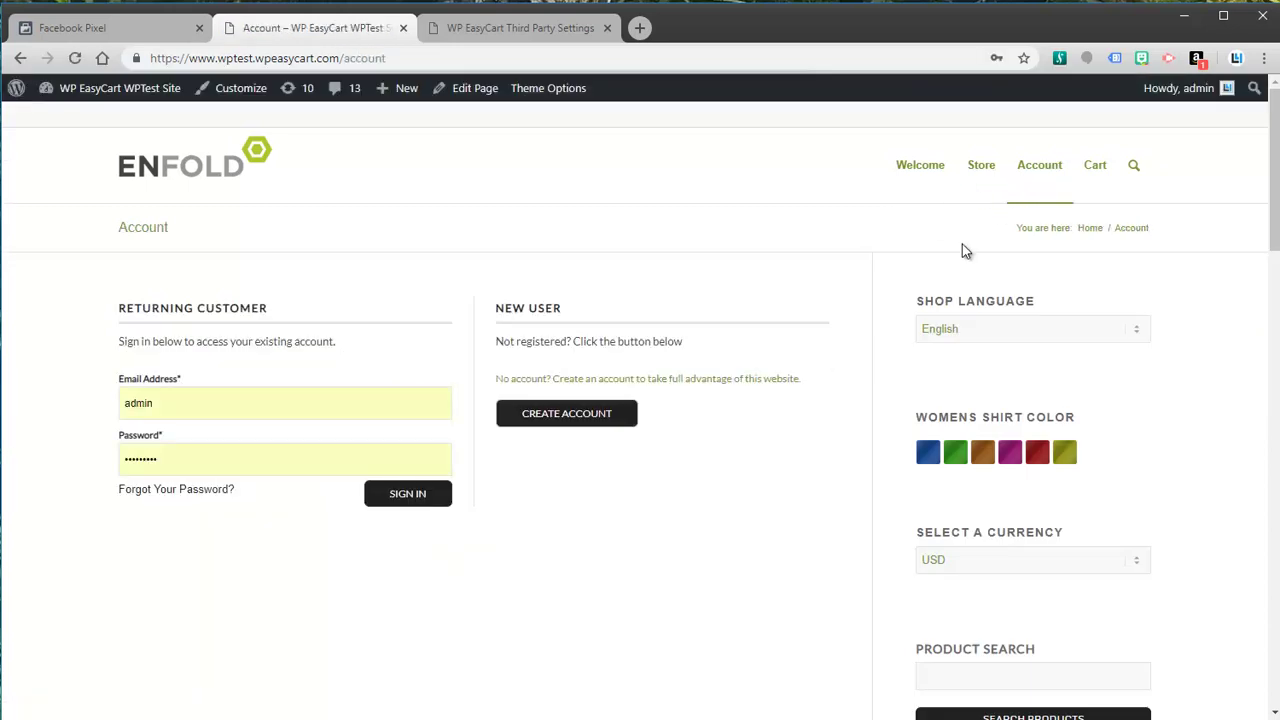
pyautogui.click(120, 29)
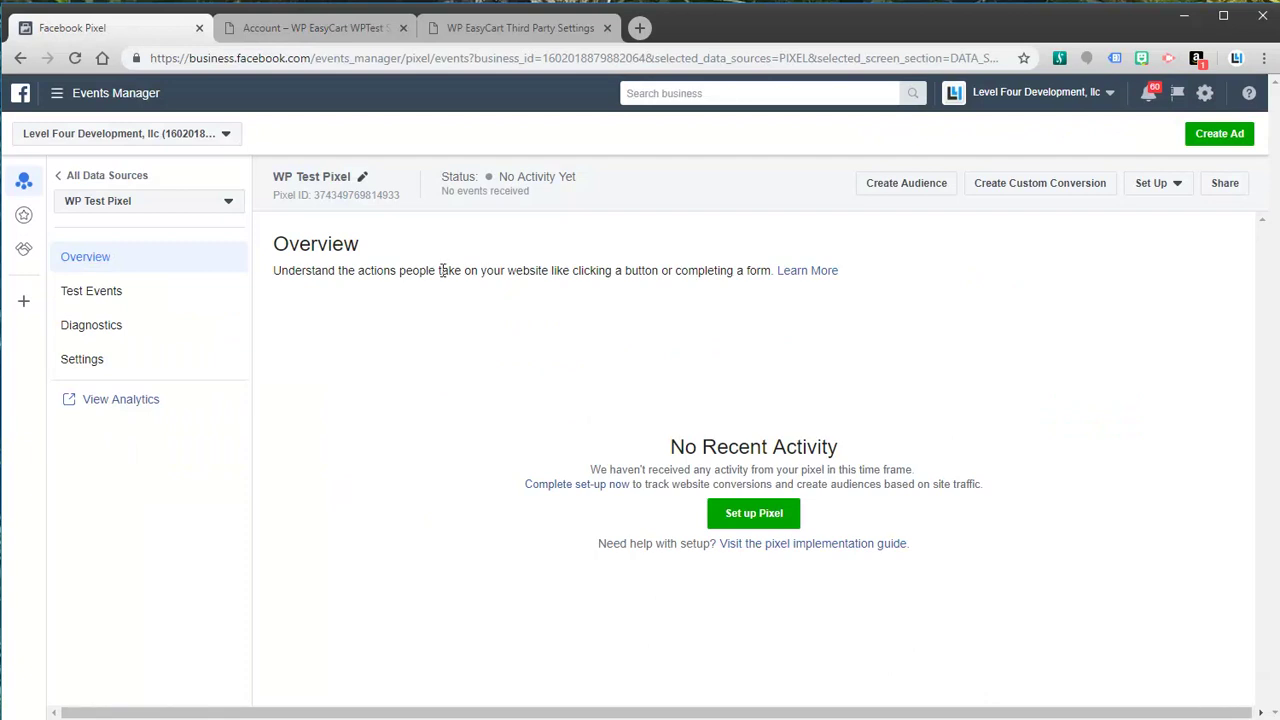
# Step: Refresh Events Manager until WP Test Pixel shows Active, open the Pixels list, then return to the store's Account page
pyautogui.click(88, 100)
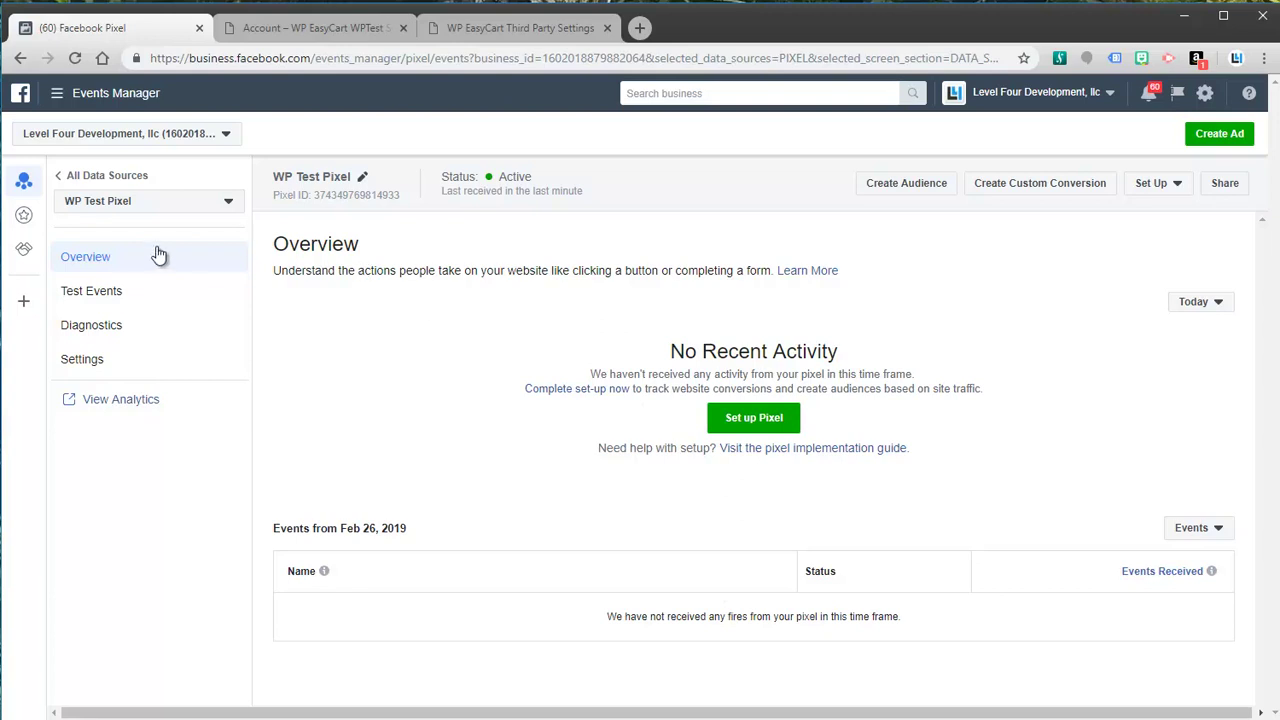
pyautogui.click(58, 100)
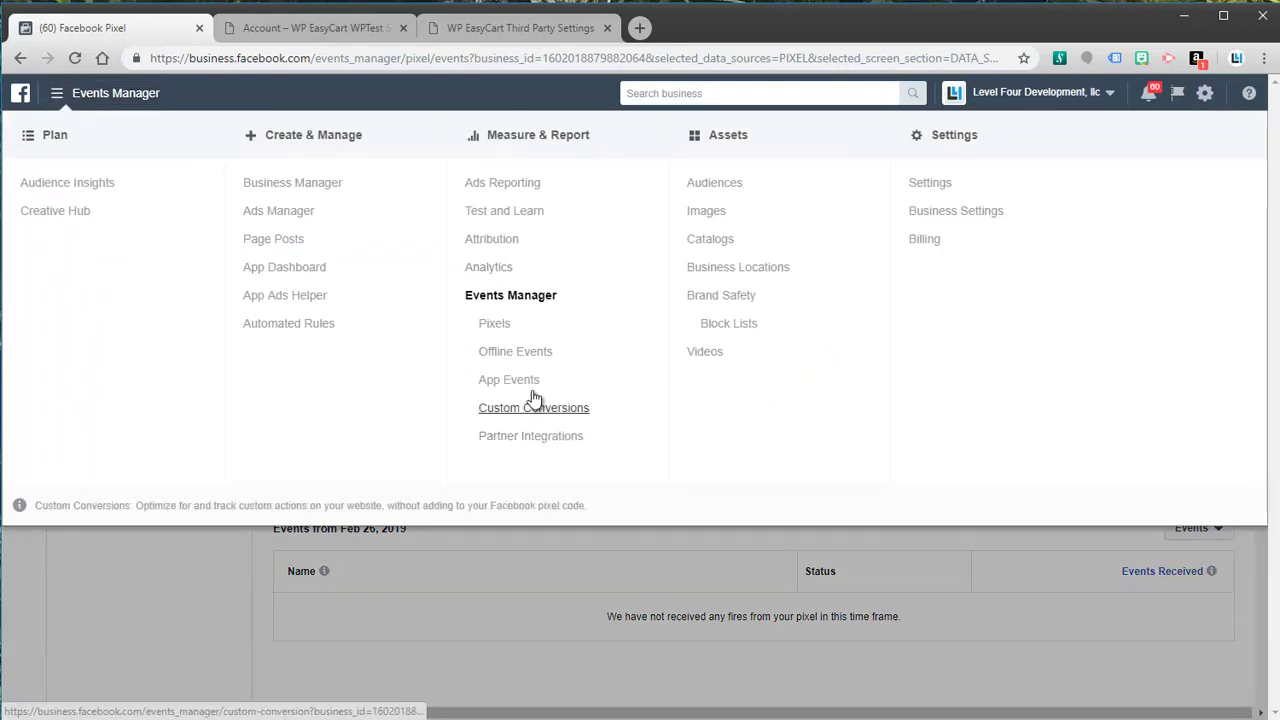
pyautogui.click(488, 270)
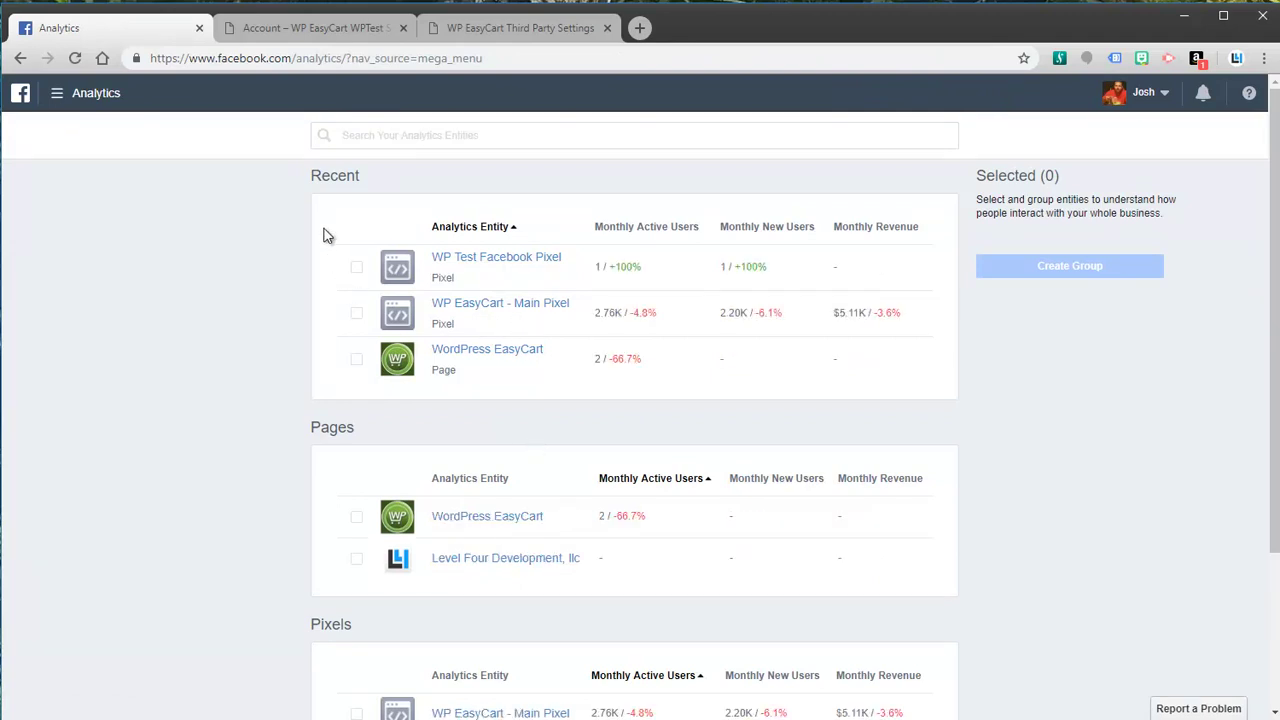
pyautogui.click(62, 94)
pyautogui.click(494, 329)
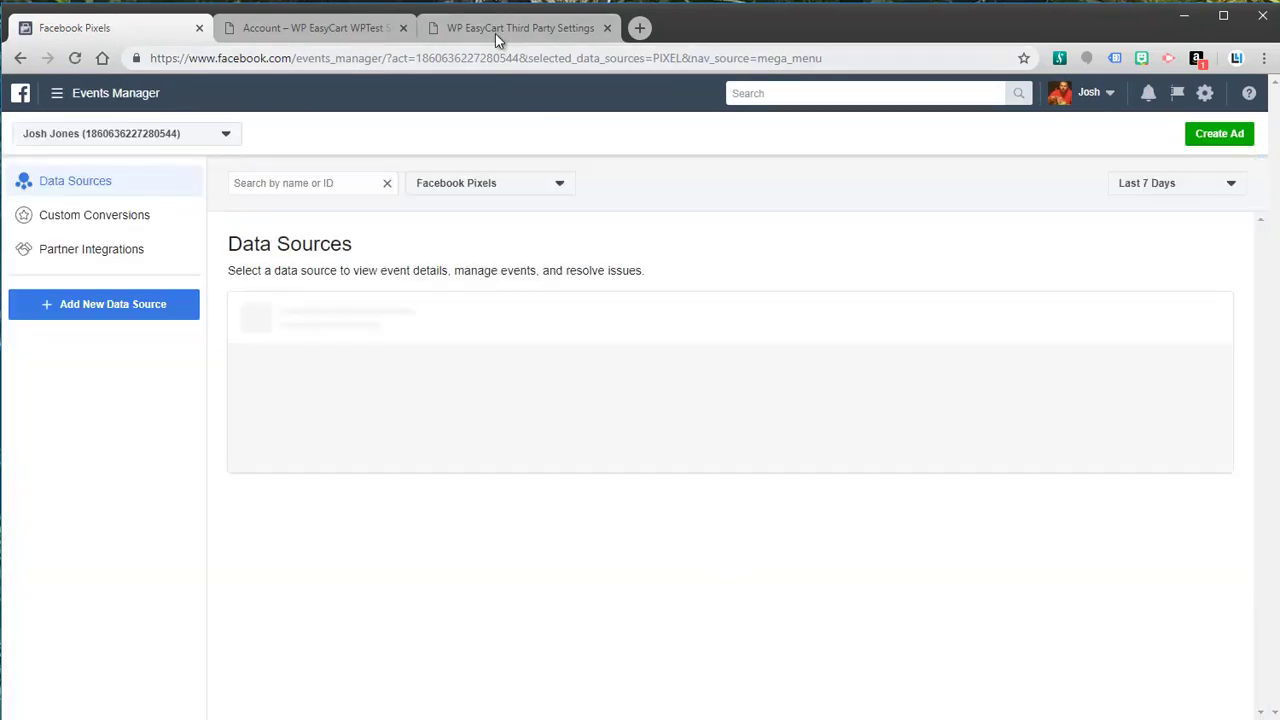
pyautogui.click(500, 30)
pyautogui.click(372, 30)
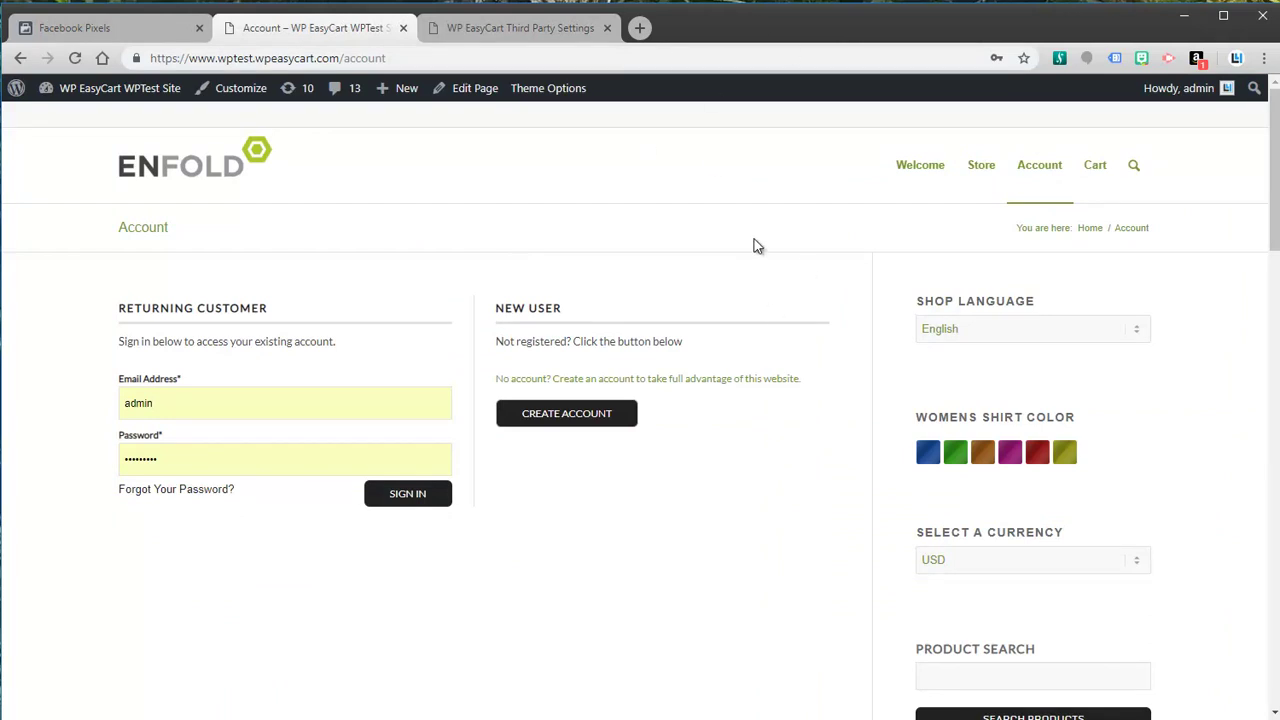
# Step: Open Chrome's Extensions page from the More tools menu
pyautogui.click(914, 178)
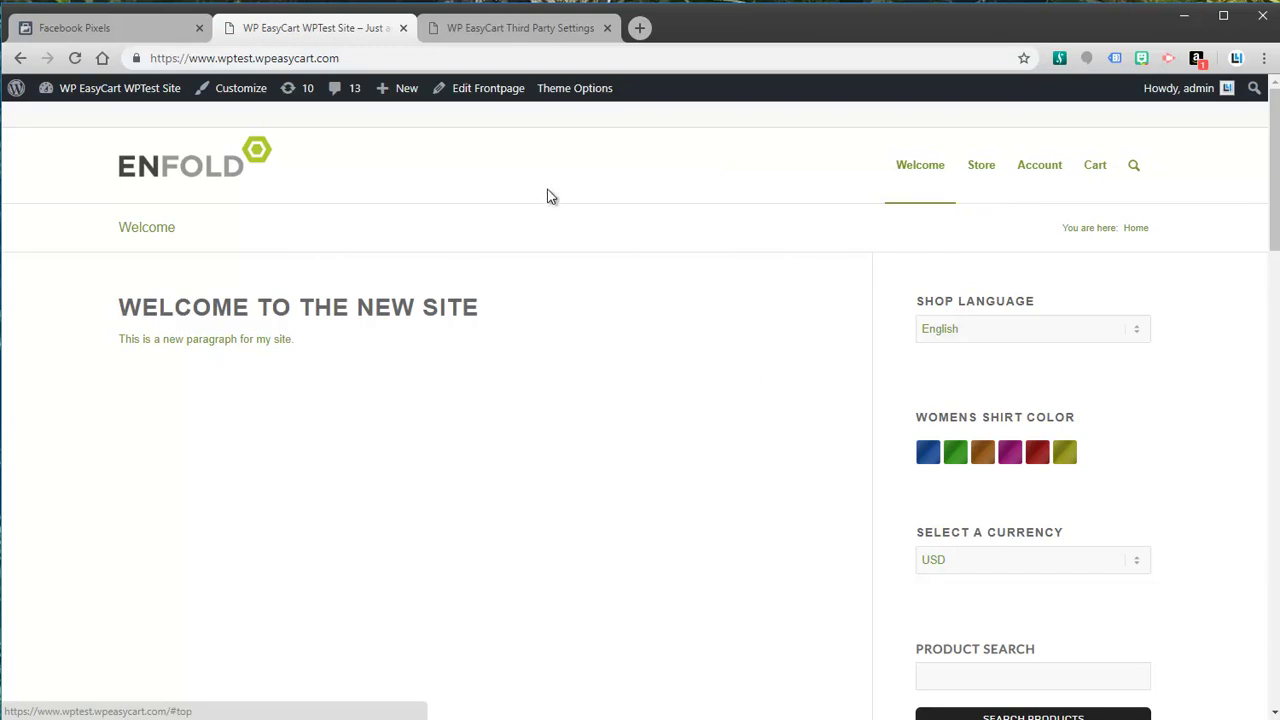
pyautogui.click(1264, 58)
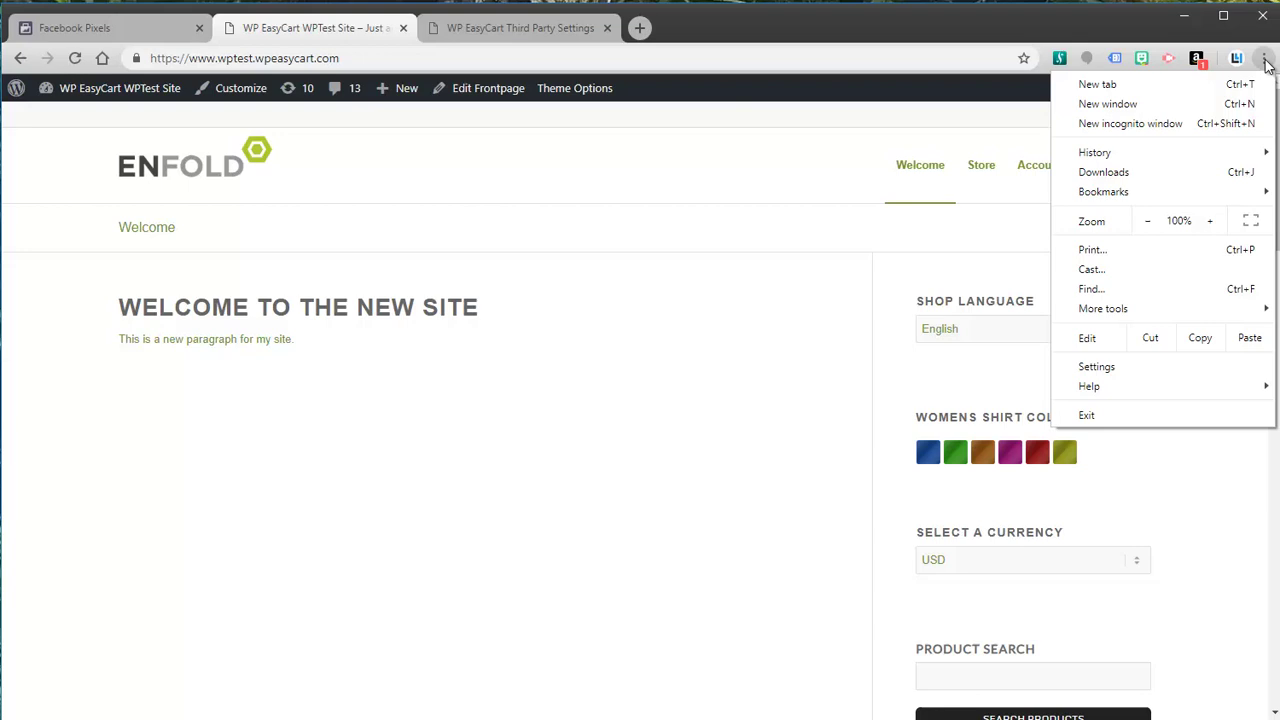
pyautogui.click(812, 176)
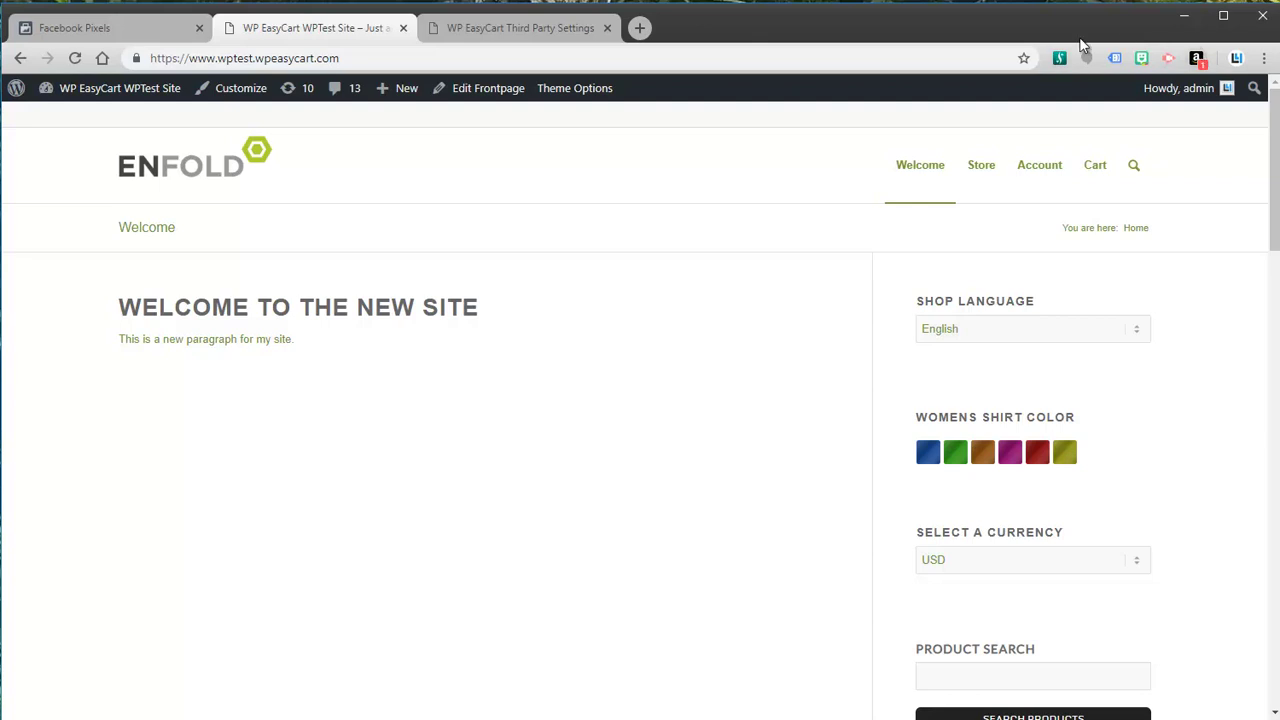
pyautogui.click(1264, 60)
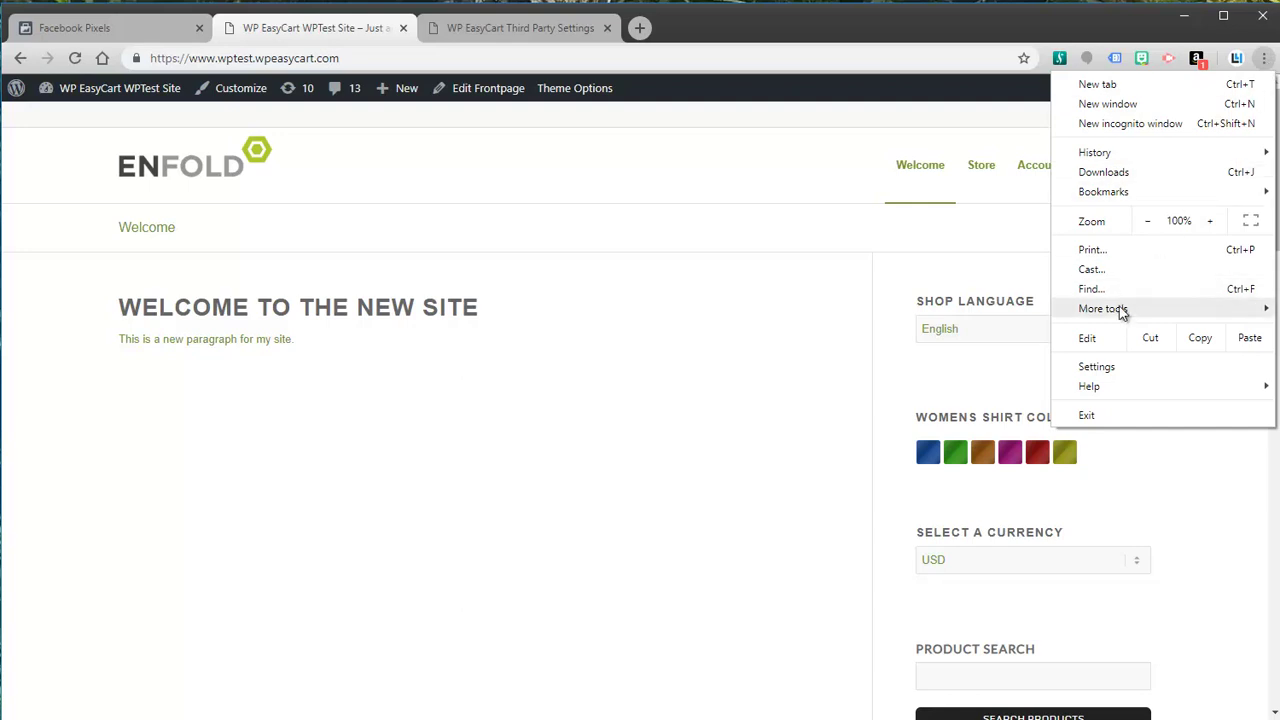
pyautogui.moveTo(1120, 316)
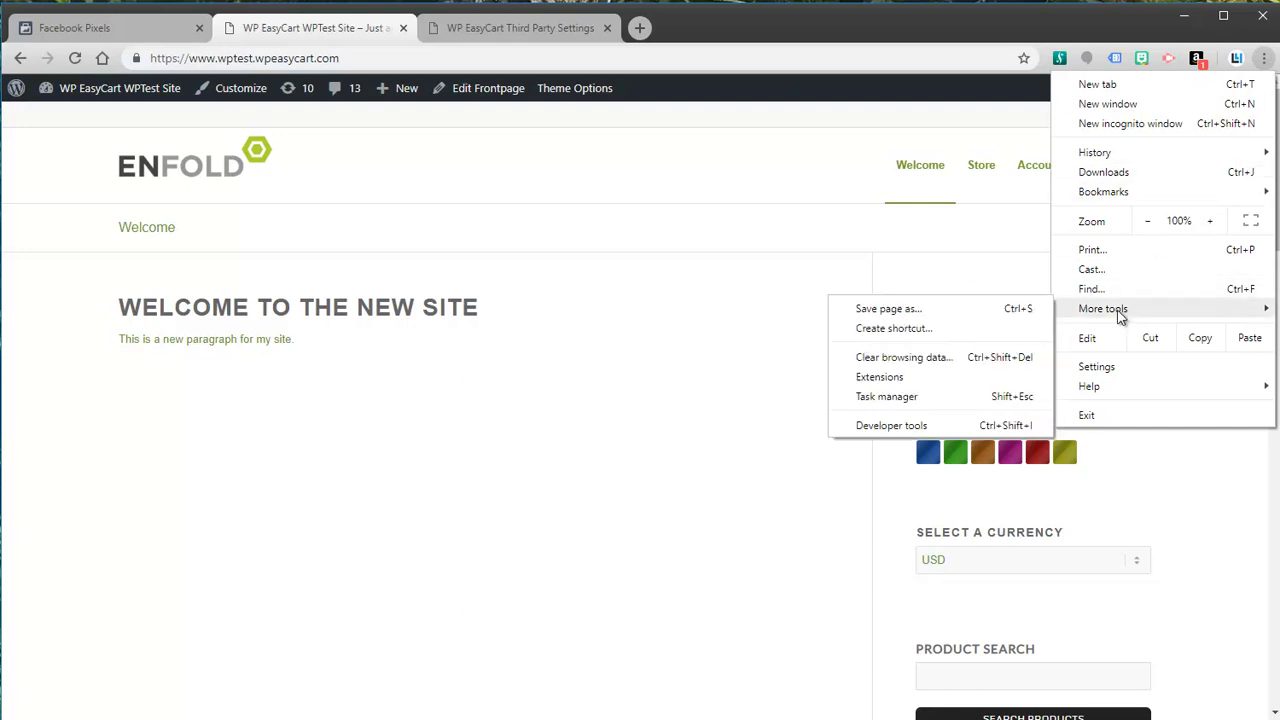
pyautogui.click(885, 380)
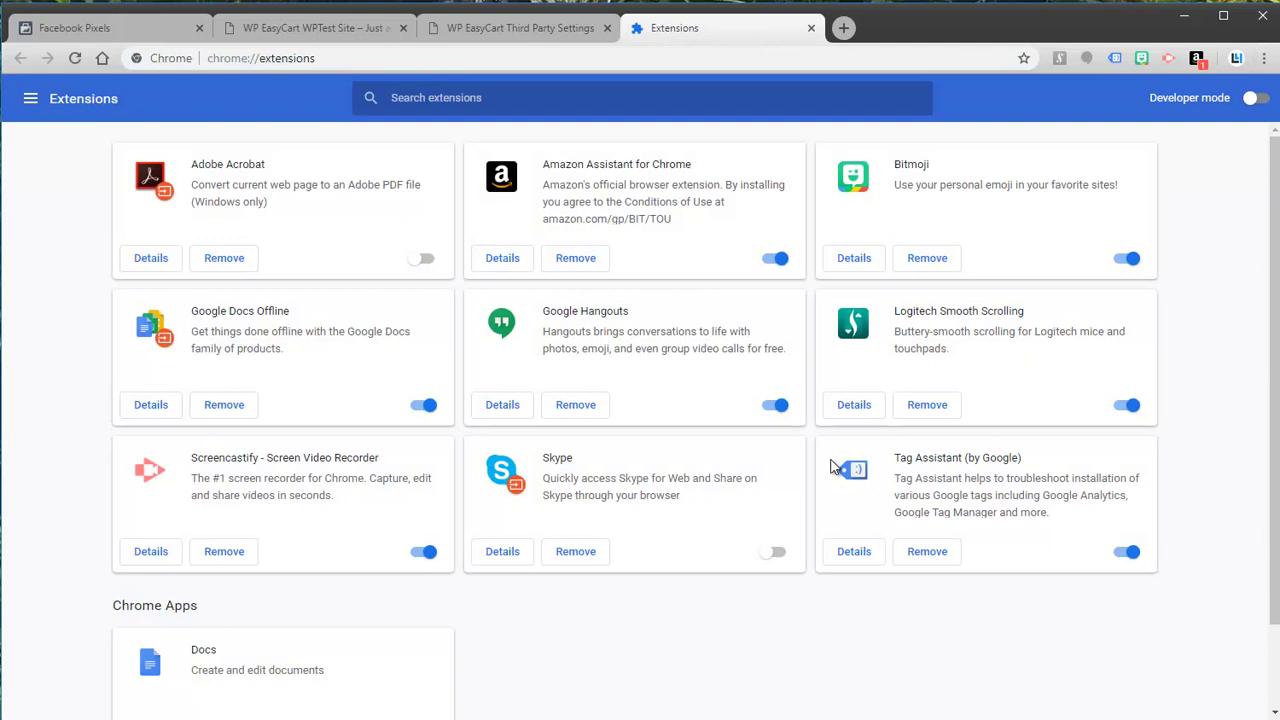
pyautogui.scroll(-1, 114, 466)
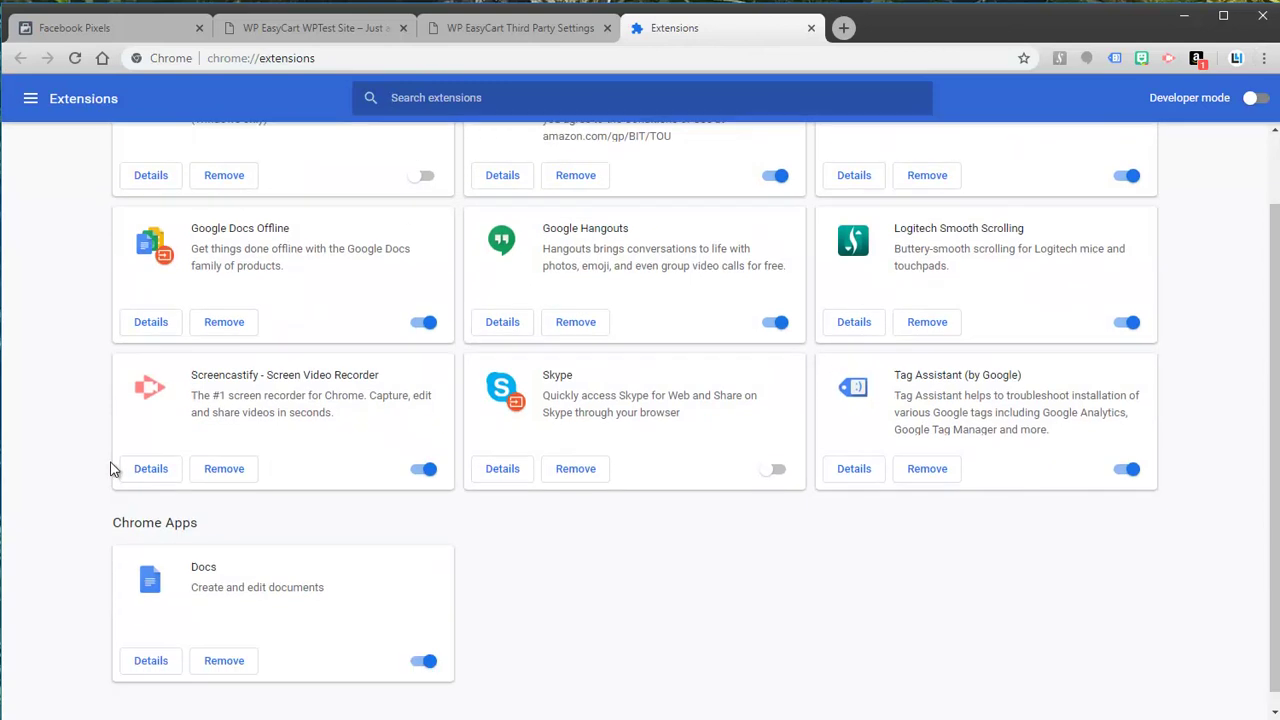
pyautogui.scroll(1, 103, 540)
pyautogui.scroll(1, 100, 504)
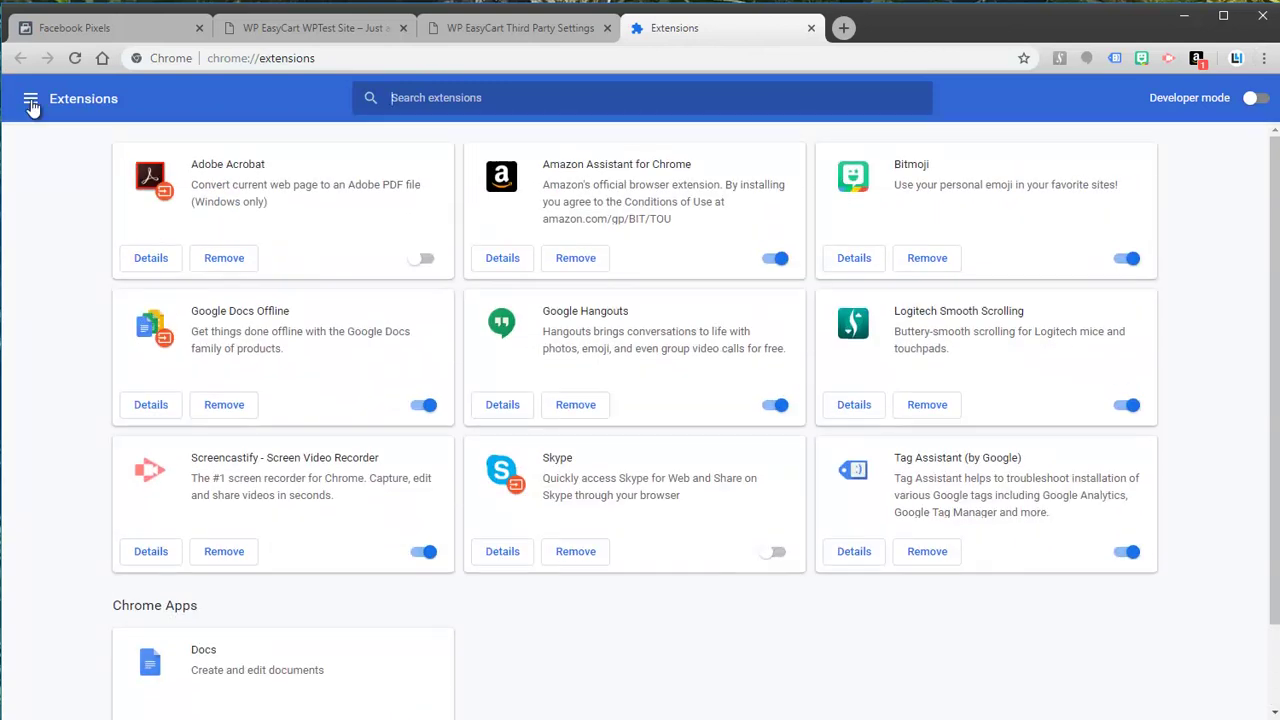
# Step: Search the Chrome Web Store for 'facebook pixel' and add the Facebook Pixel Helper extension
pyautogui.click(31, 98)
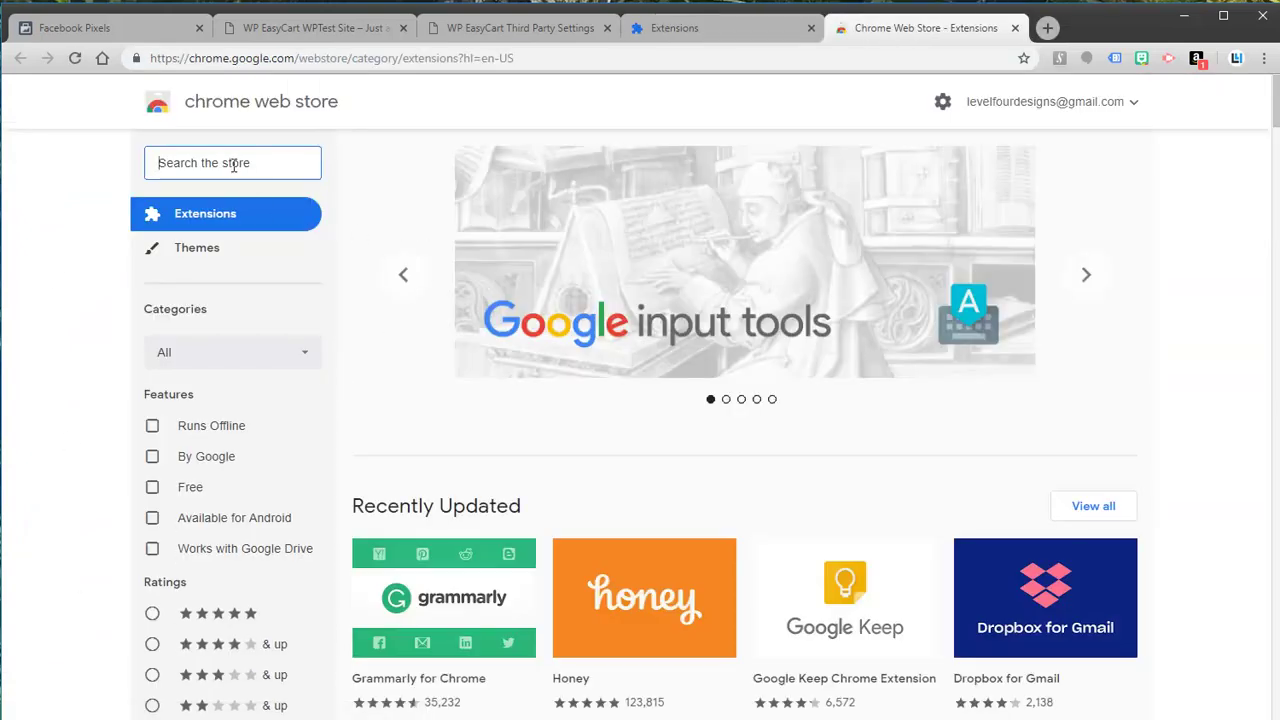
pyautogui.write('facebook pixel')
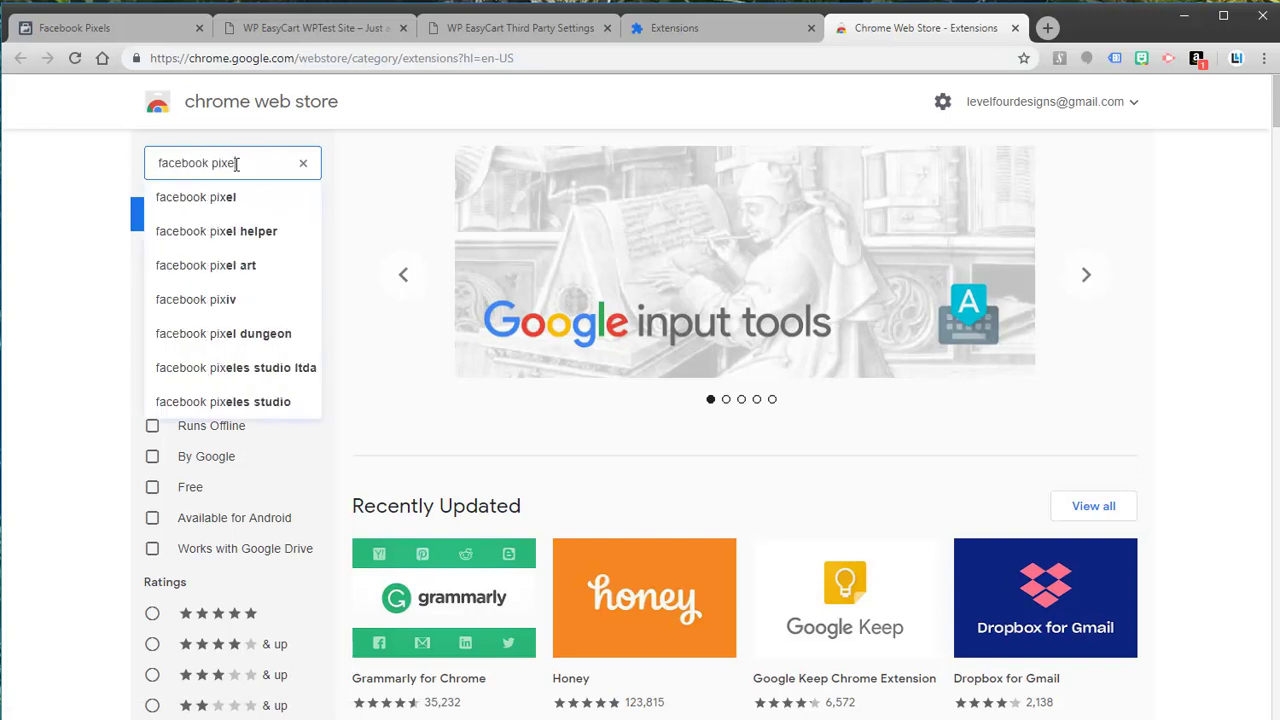
pyautogui.press('Return')
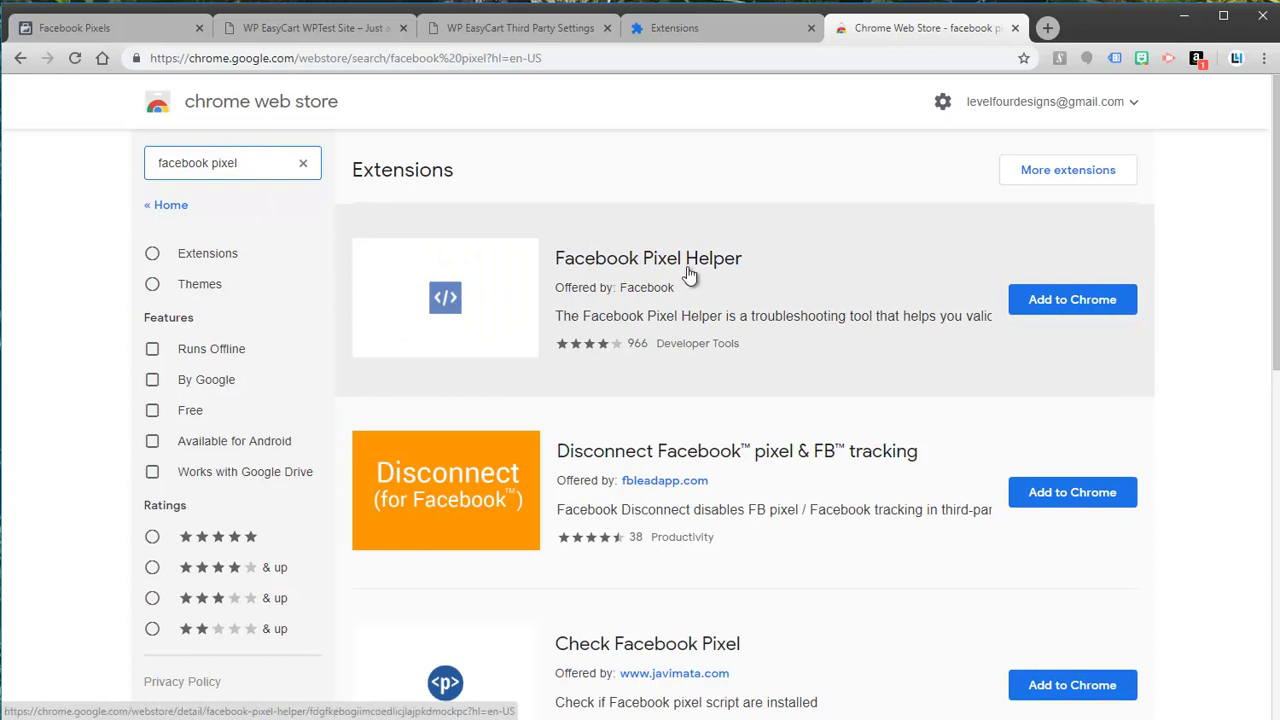
pyautogui.click(1054, 303)
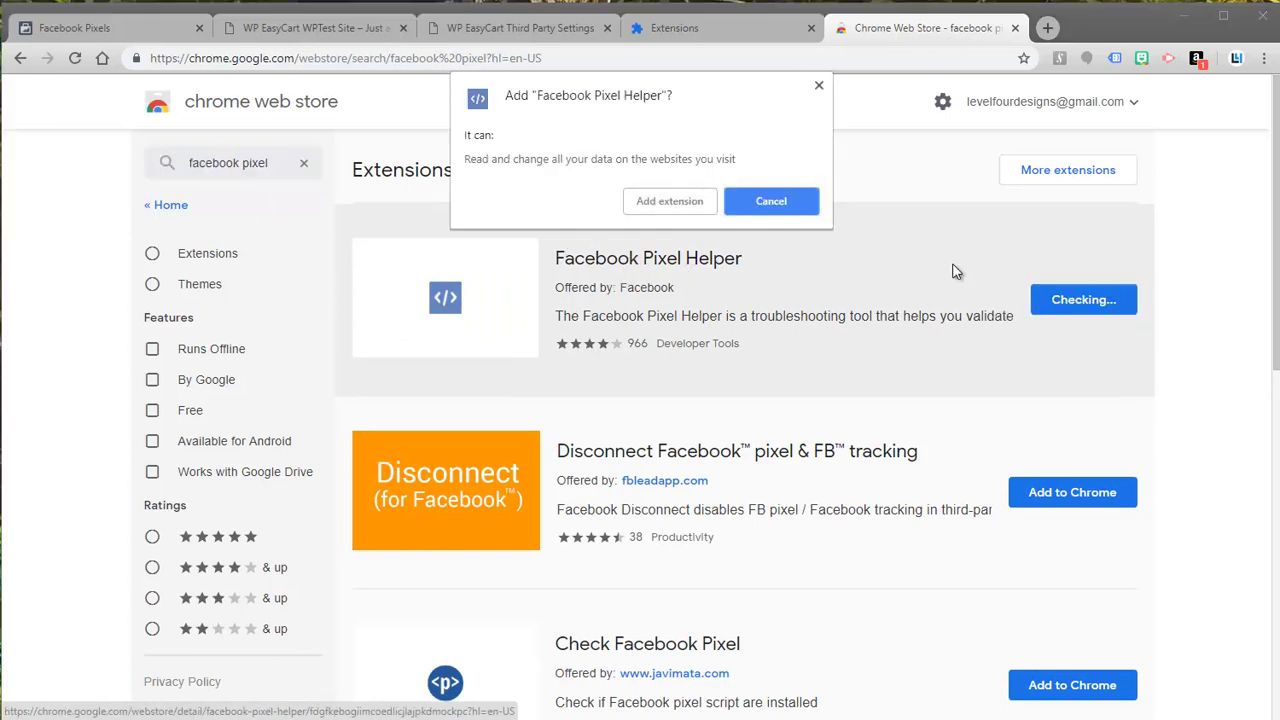
pyautogui.click(667, 203)
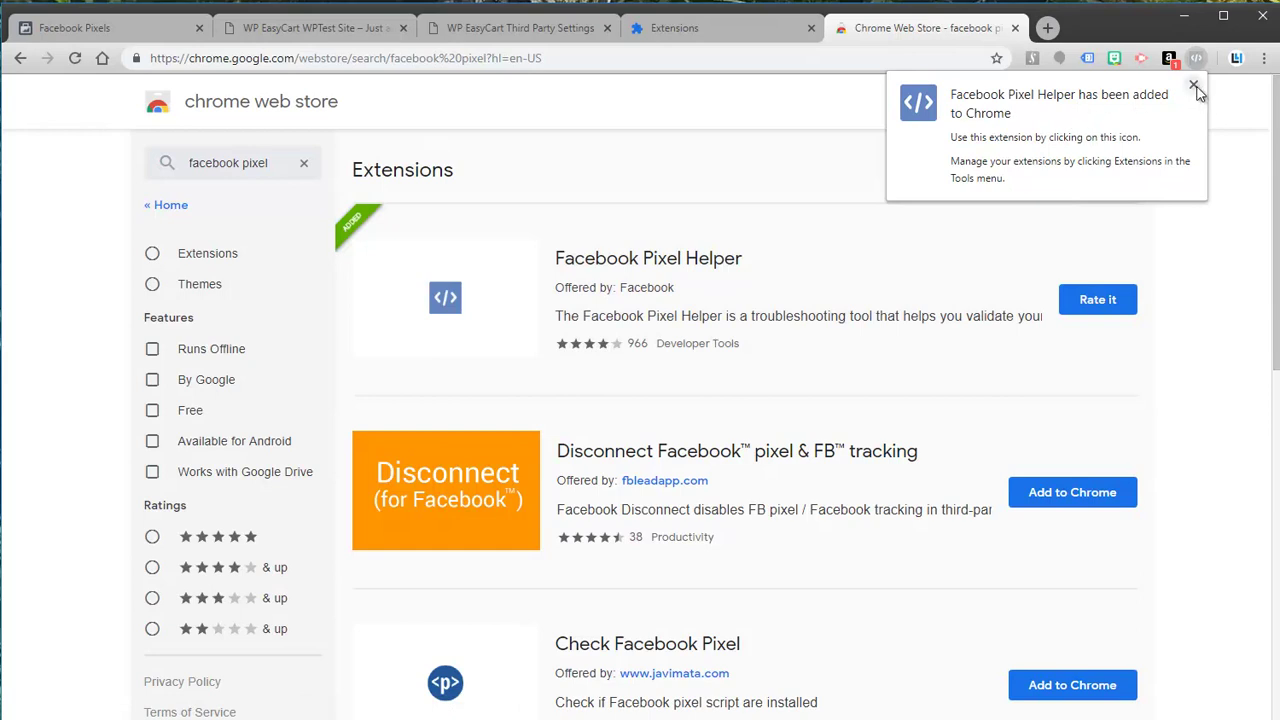
pyautogui.click(1195, 87)
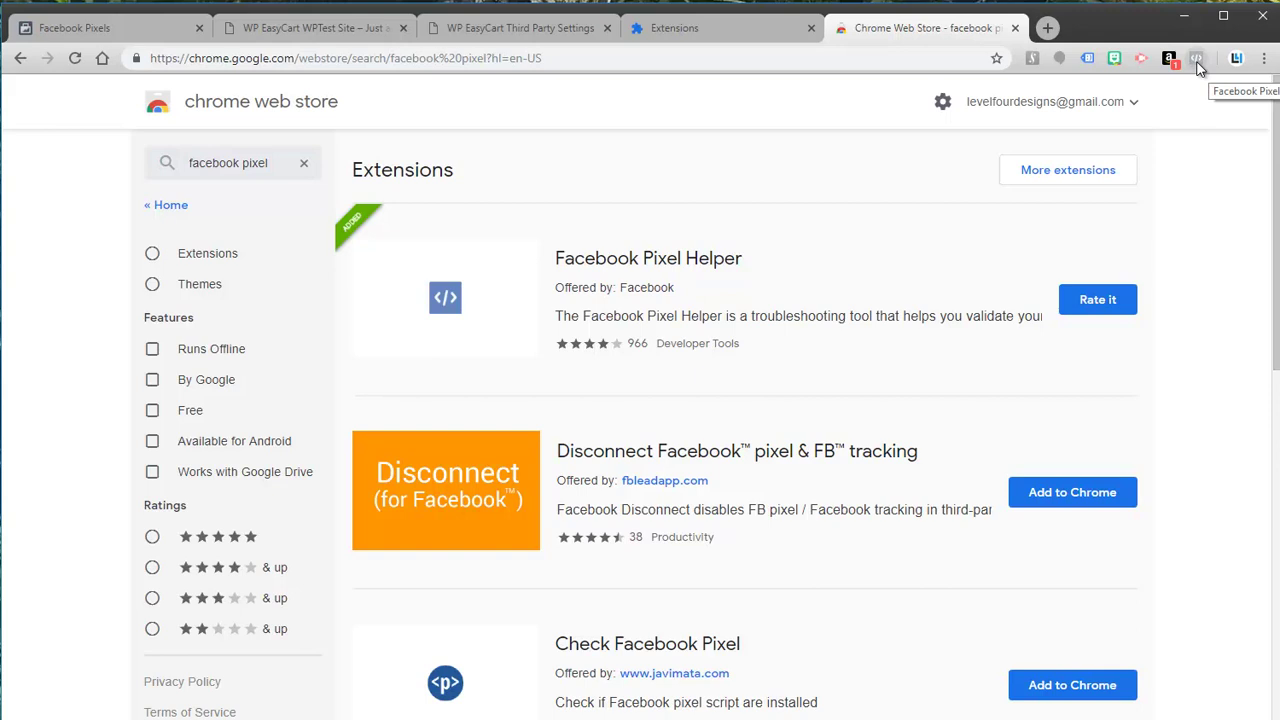
# Step: Reload the store home page and confirm Pixel Helper detects the PageView event
pyautogui.click(352, 31)
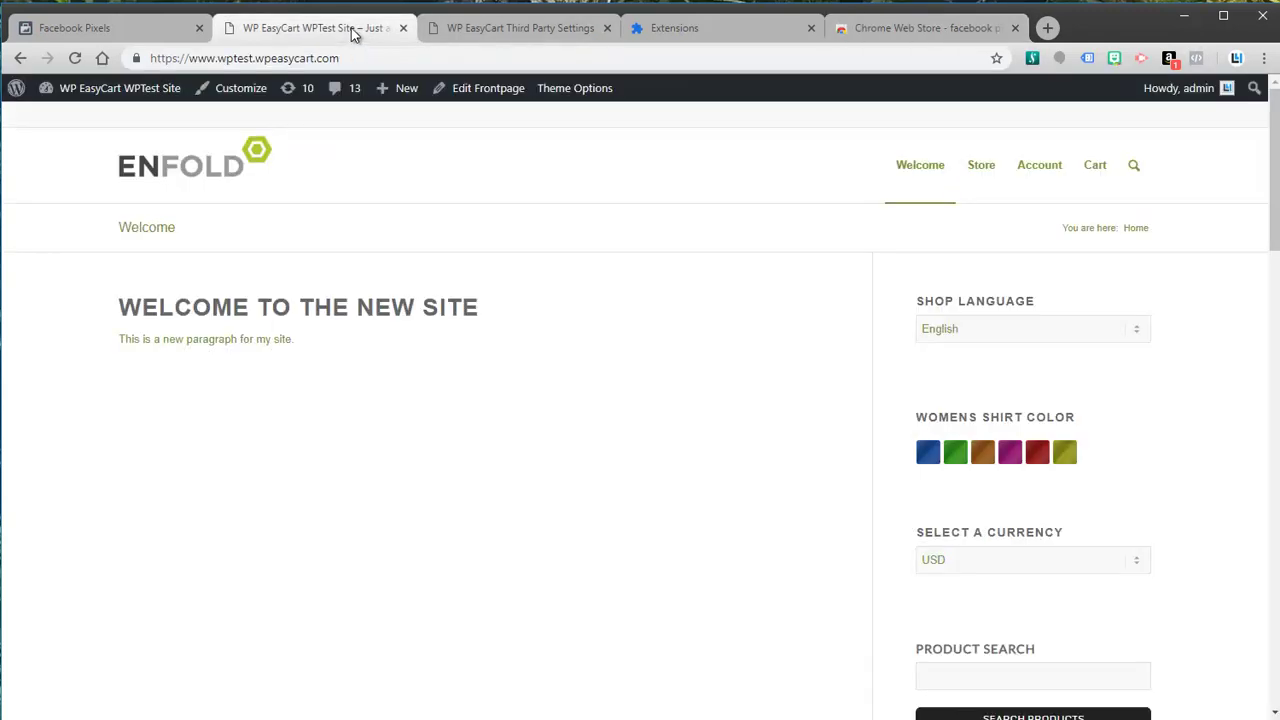
pyautogui.click(74, 58)
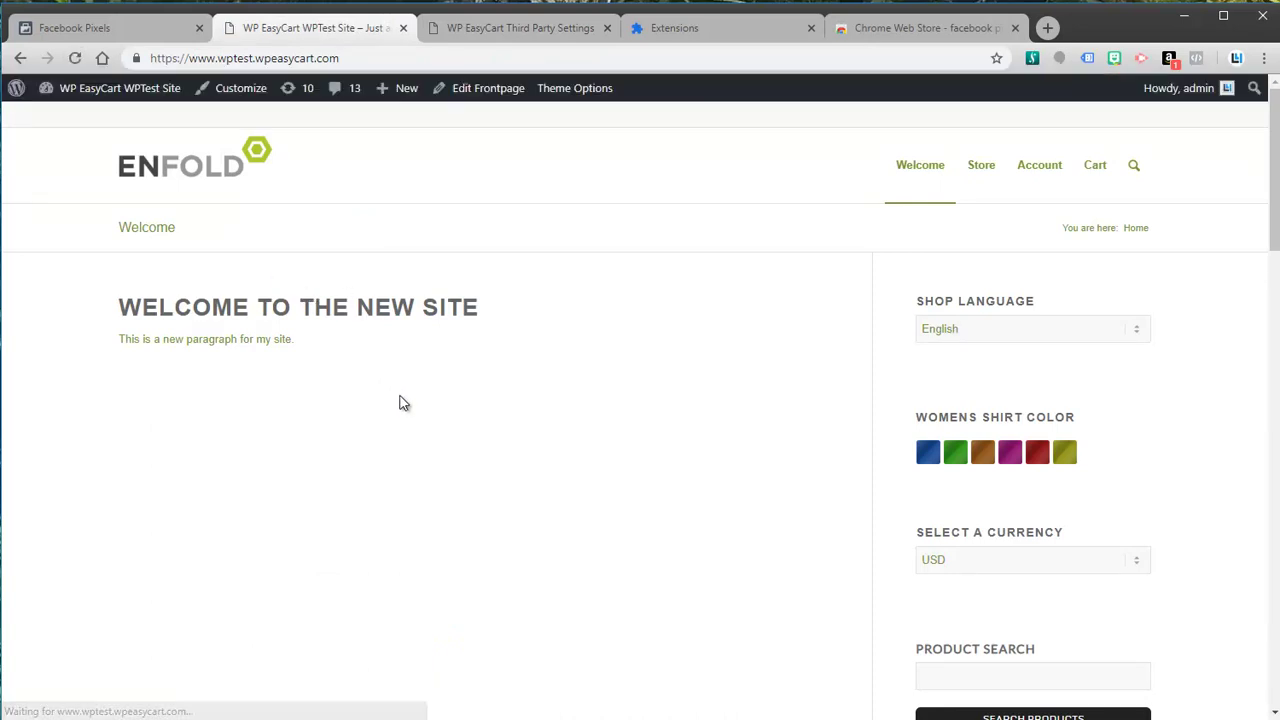
pyautogui.click(1202, 66)
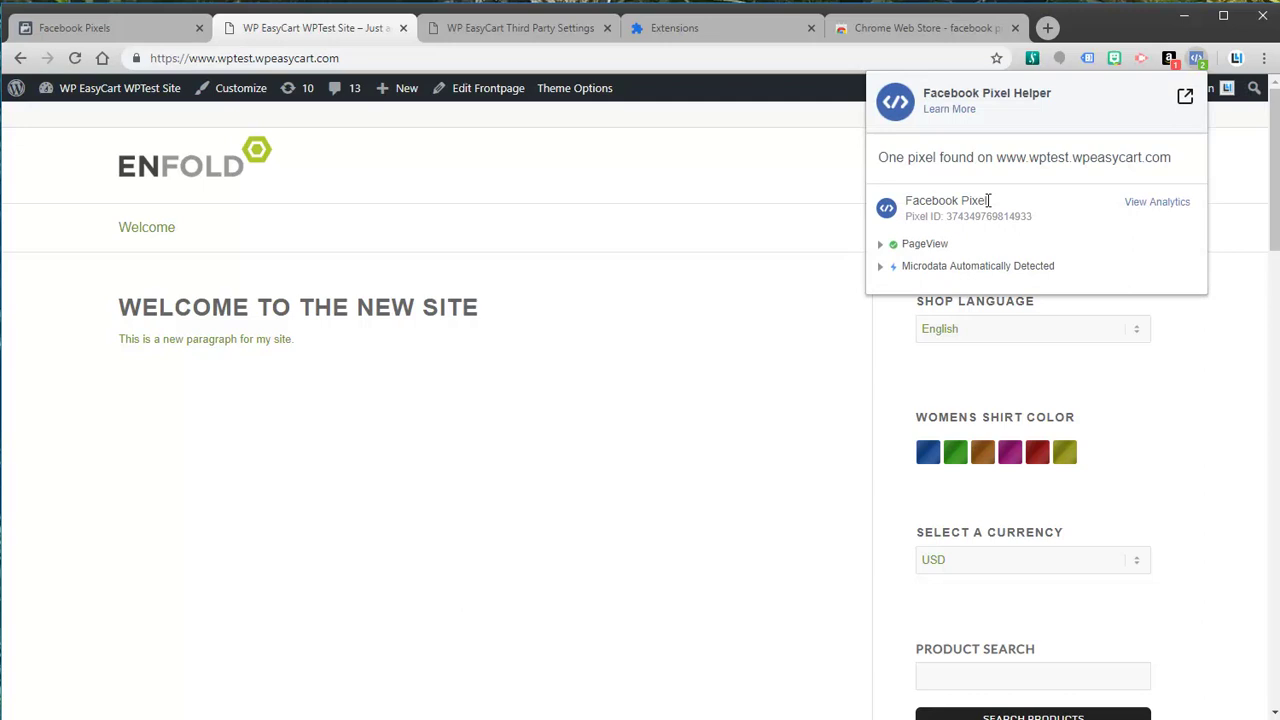
pyautogui.click(980, 237)
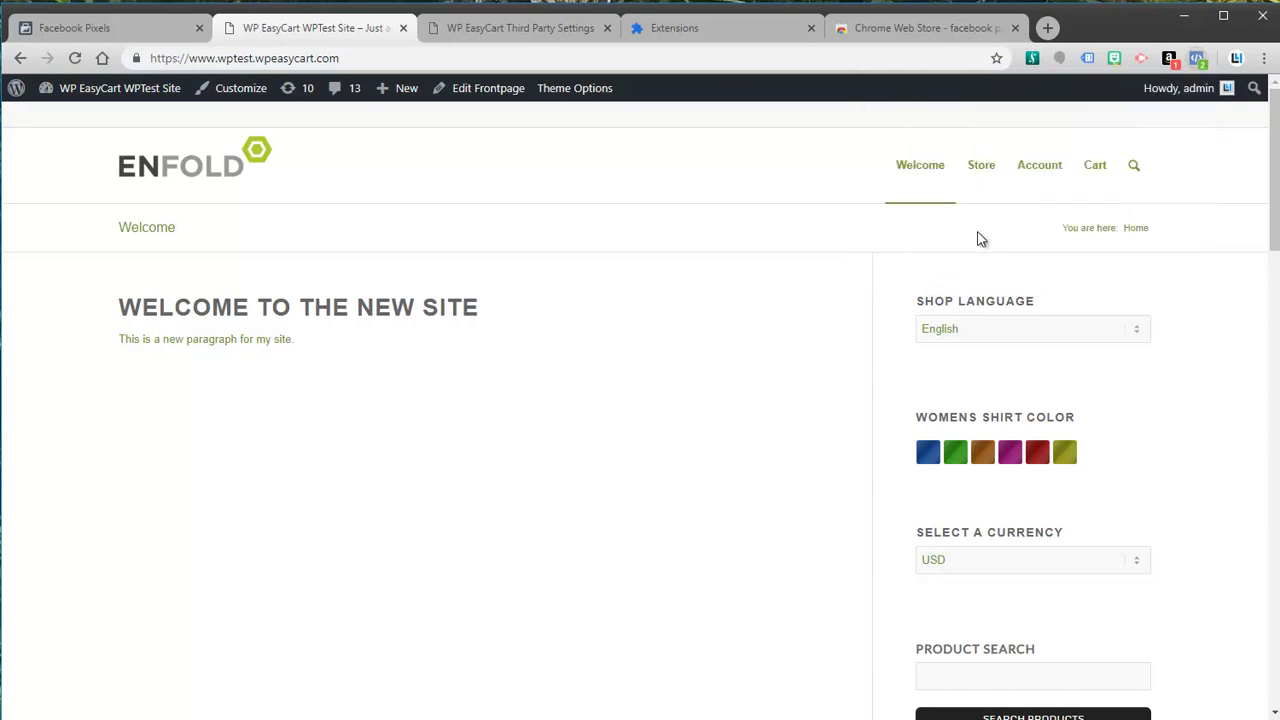
# Step: Open the Heather Shirt from the Store, confirm ViewContent fires, and add the Pink one to the cart
pyautogui.click(983, 170)
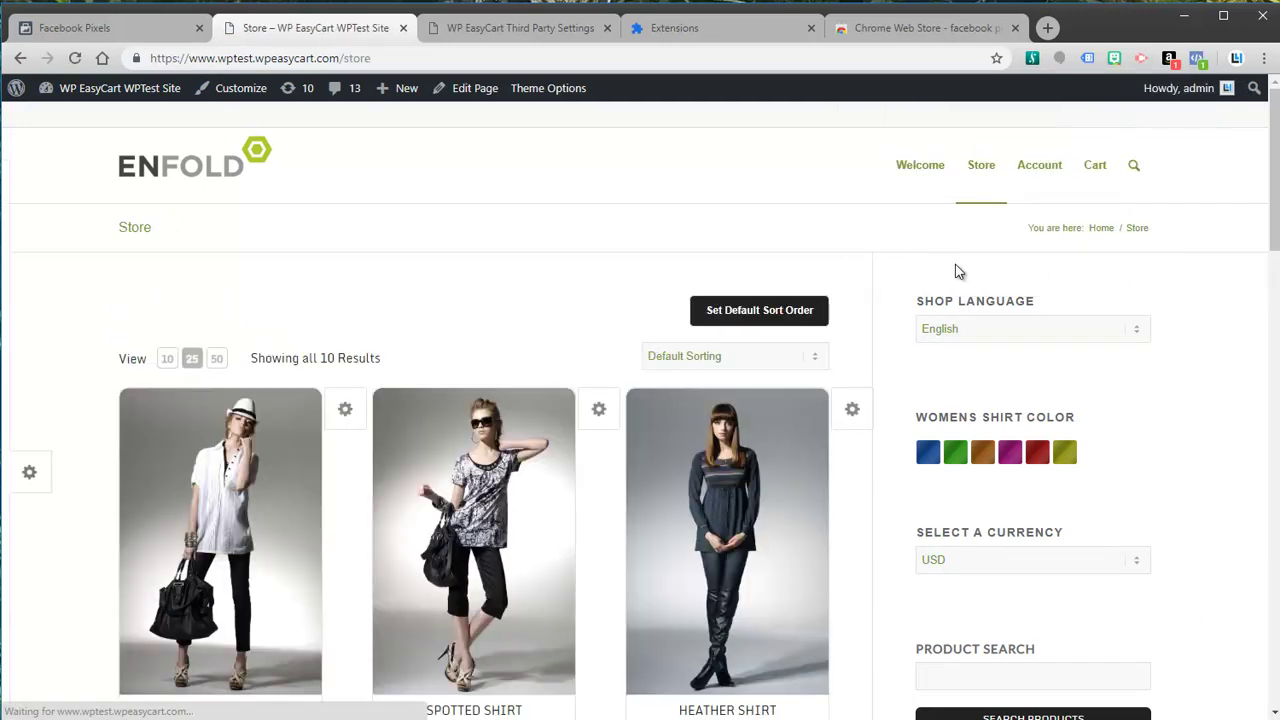
pyautogui.click(1197, 61)
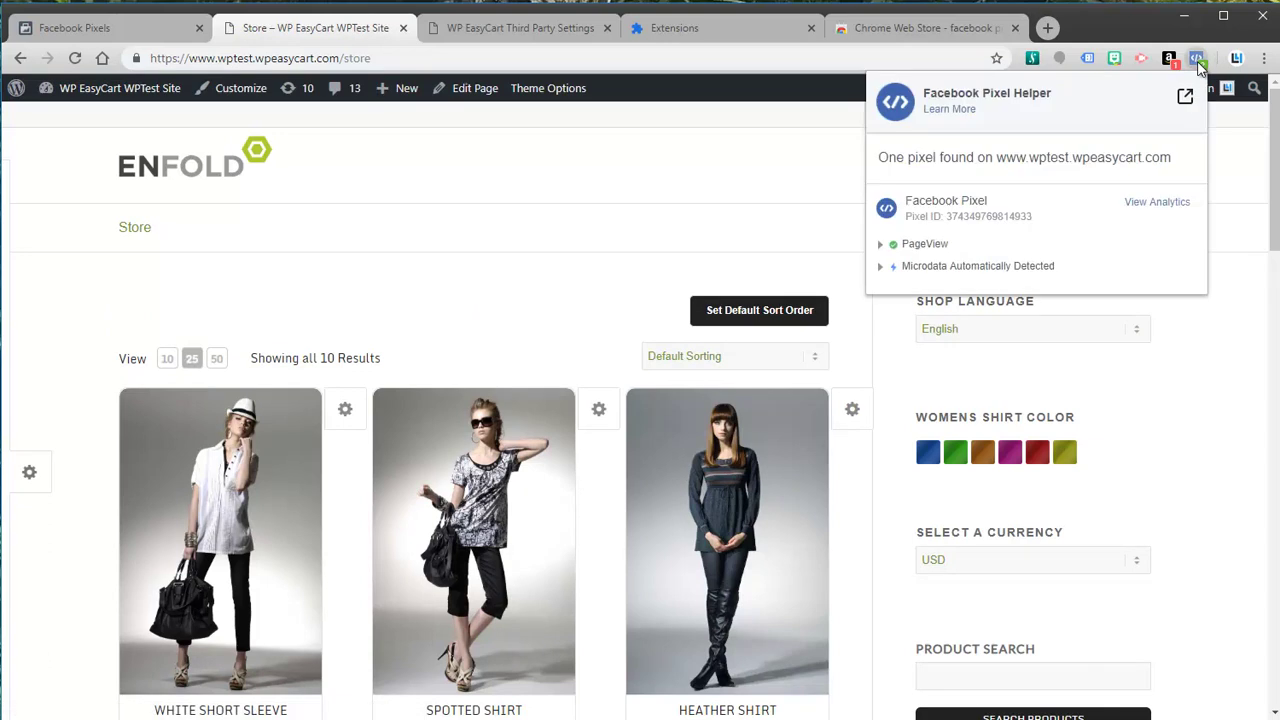
pyautogui.click(737, 487)
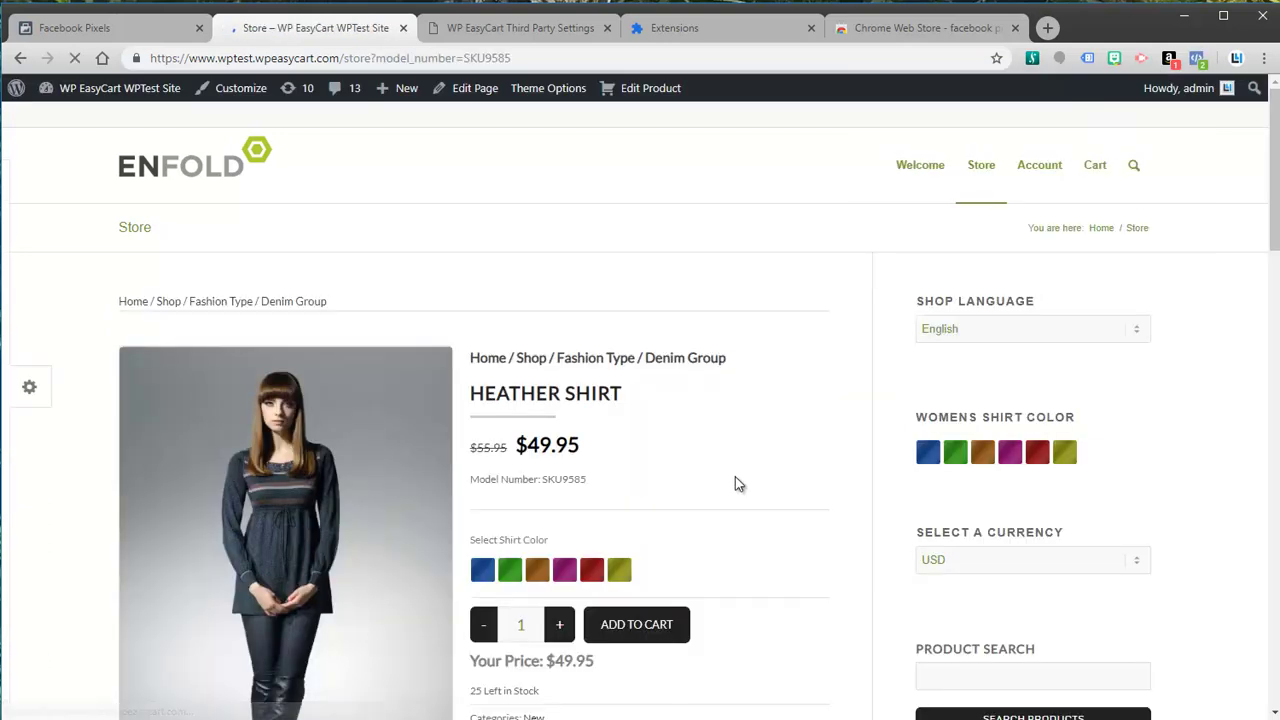
pyautogui.click(1198, 58)
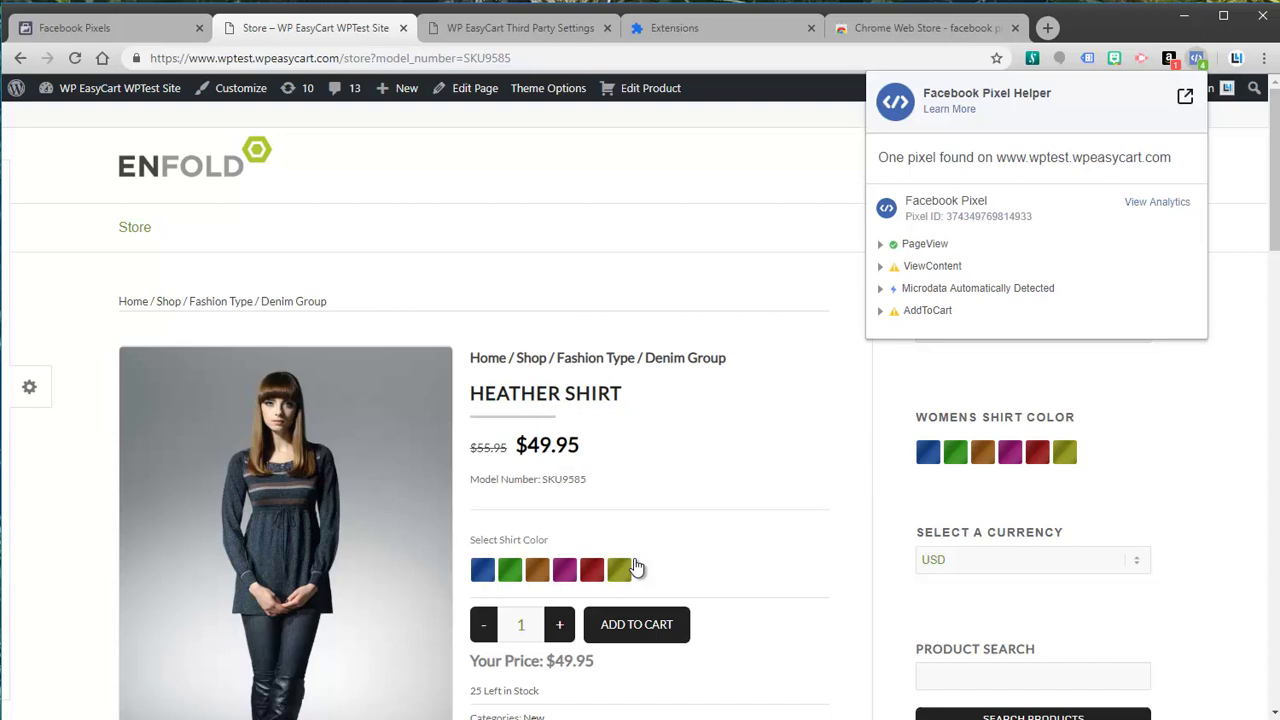
pyautogui.click(564, 569)
pyautogui.click(621, 640)
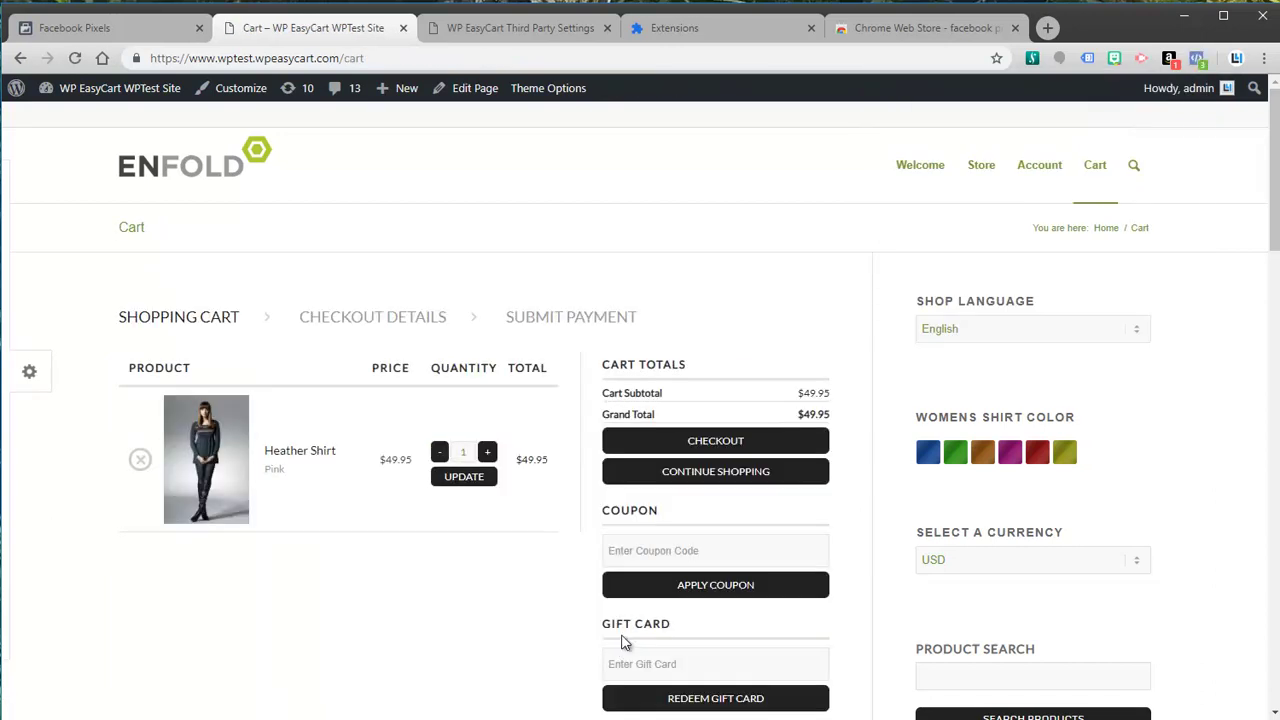
# Step: Check AddToCart, proceed to checkout to confirm InitiateCheckout fires, then switch to Events Manager
pyautogui.click(1198, 60)
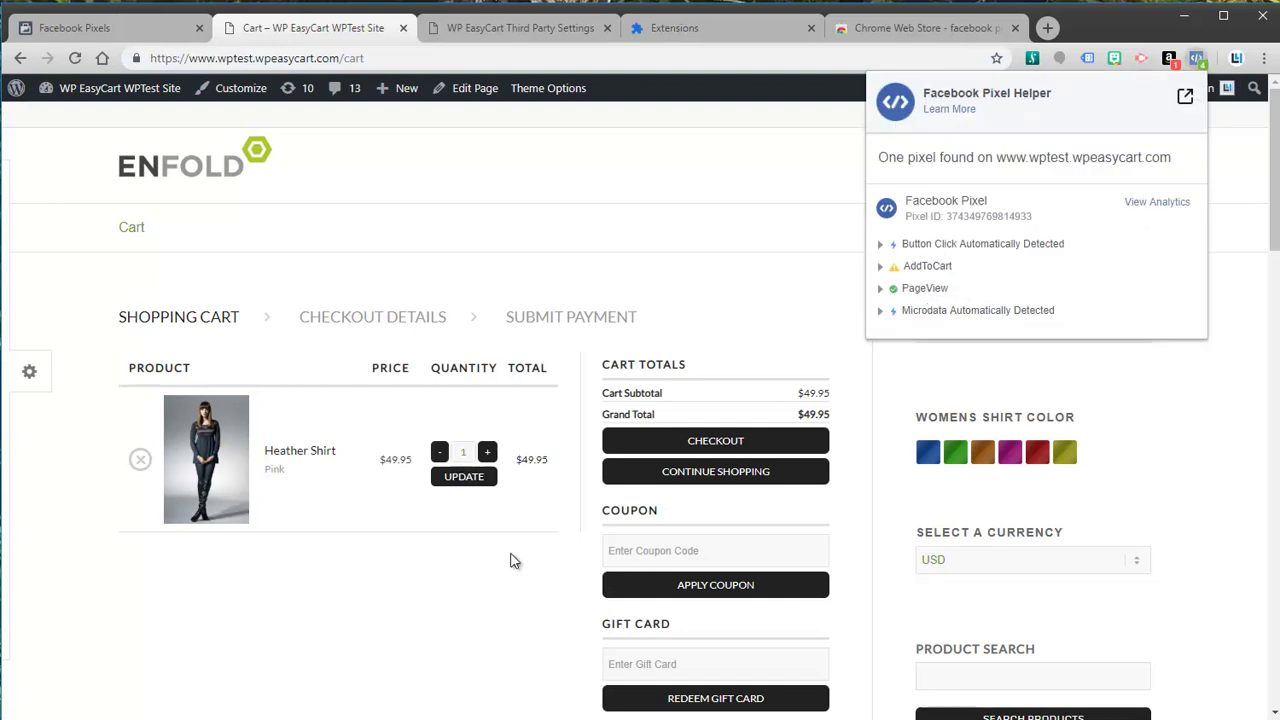
pyautogui.click(697, 442)
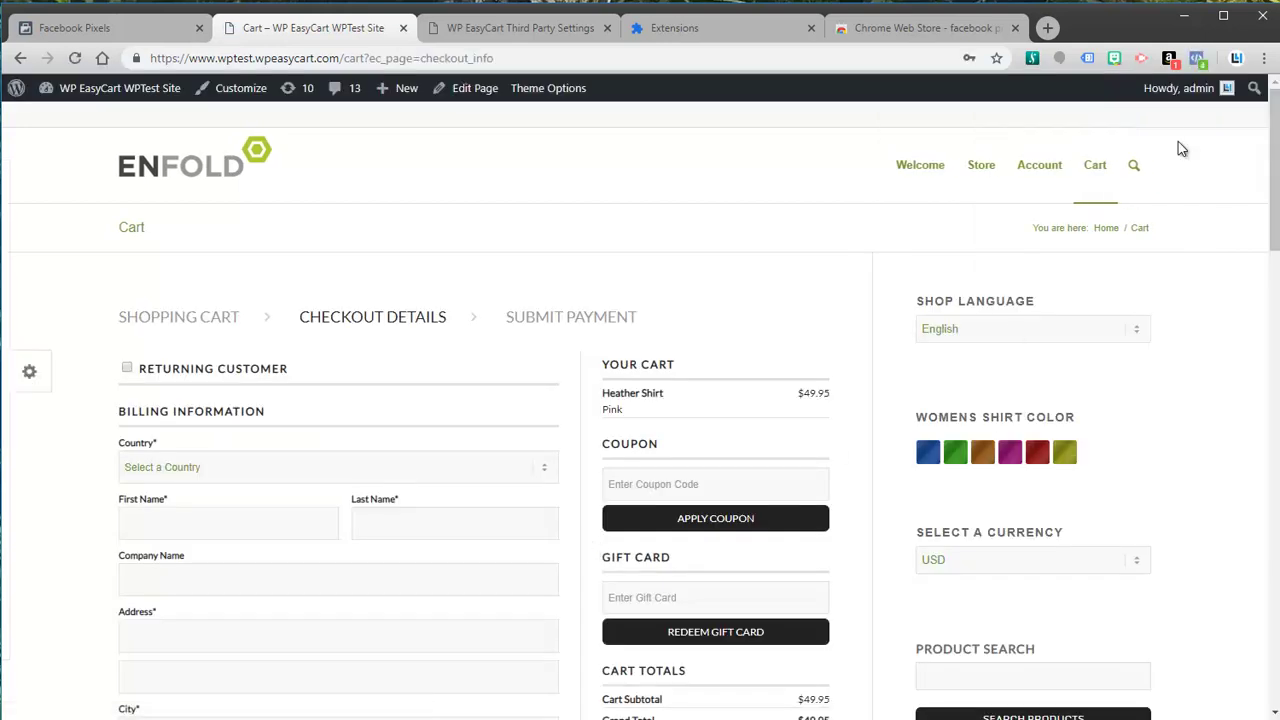
pyautogui.click(1199, 57)
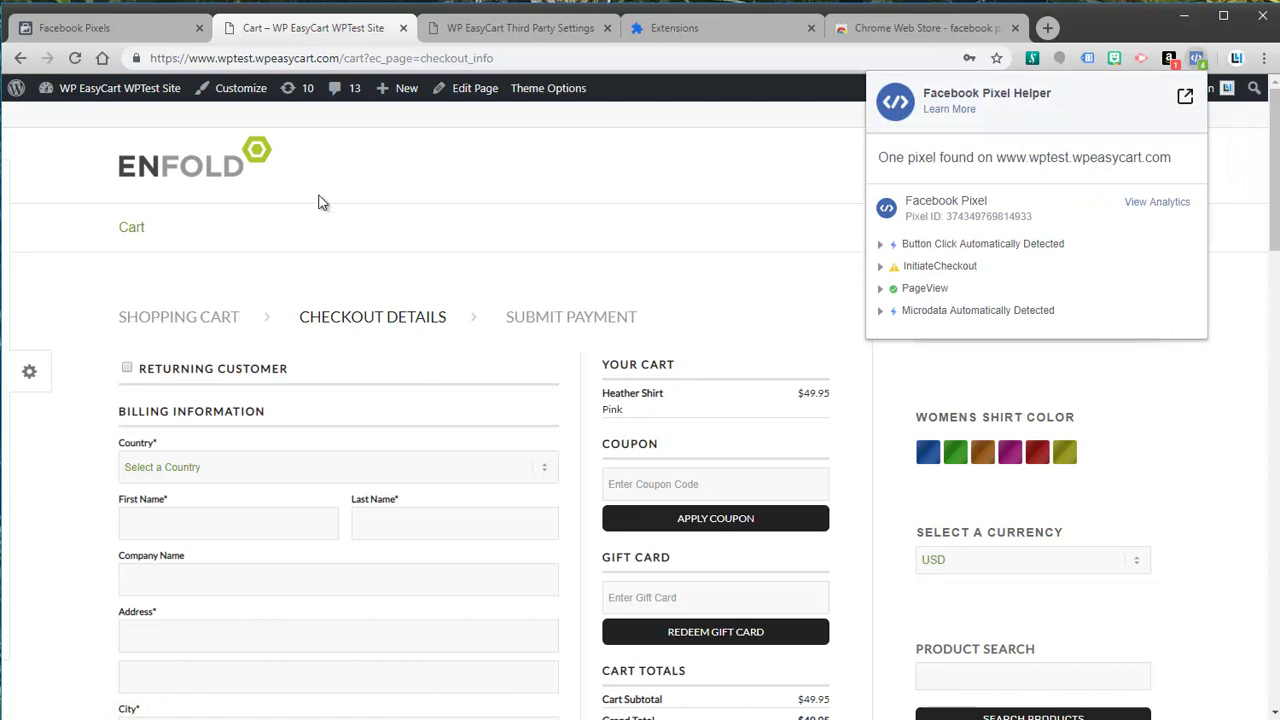
pyautogui.click(437, 178)
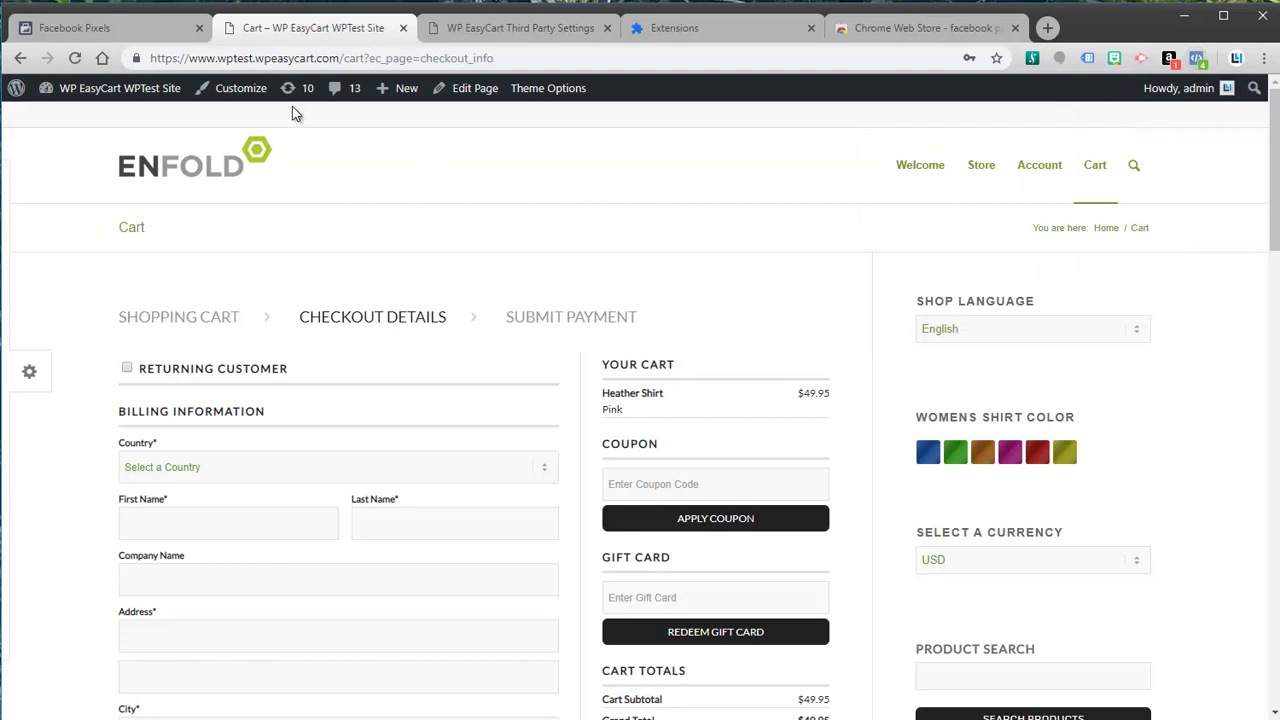
pyautogui.click(128, 30)
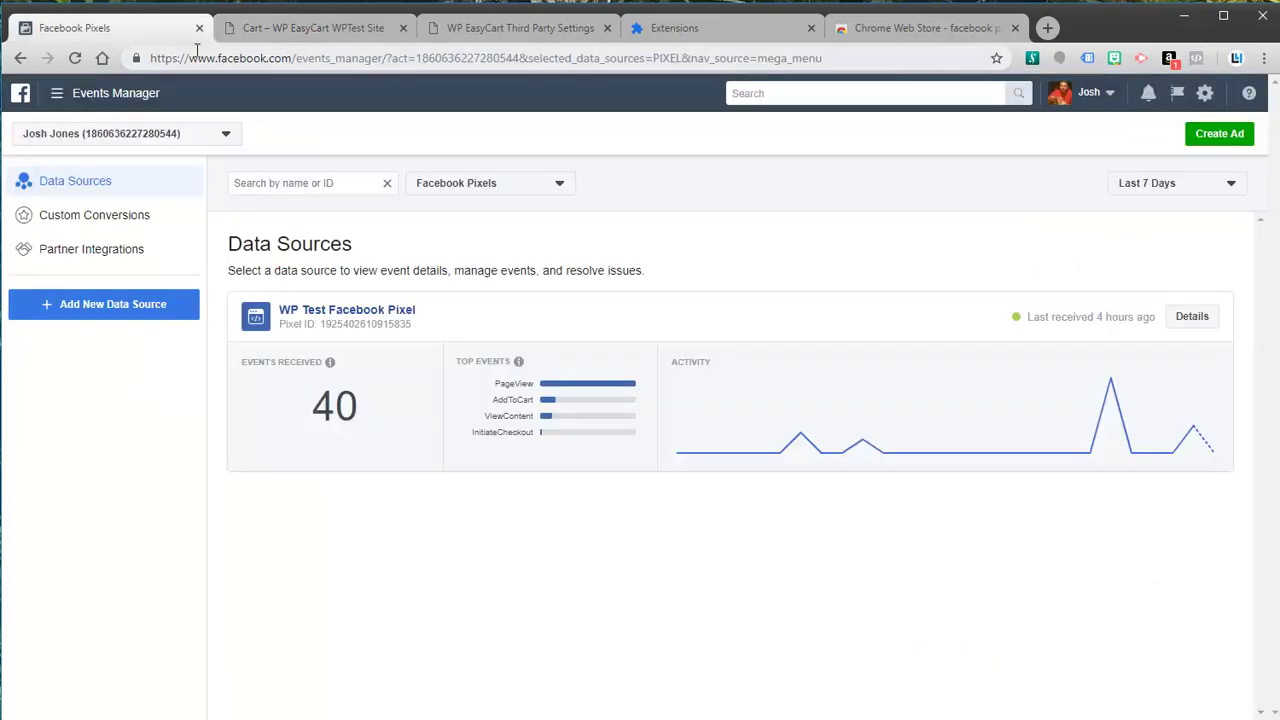
# Step: Switch between the store's checkout page and the WP EasyCart Third Party Settings tab
pyautogui.click(269, 30)
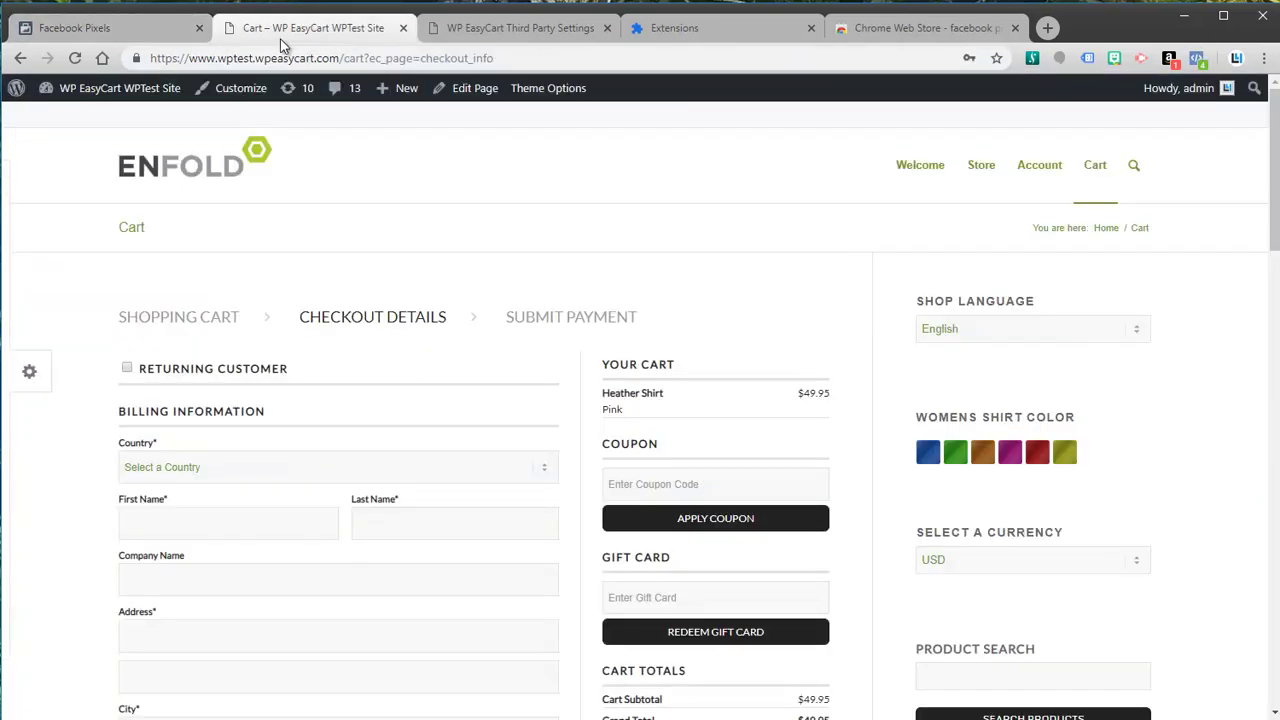
pyautogui.click(490, 30)
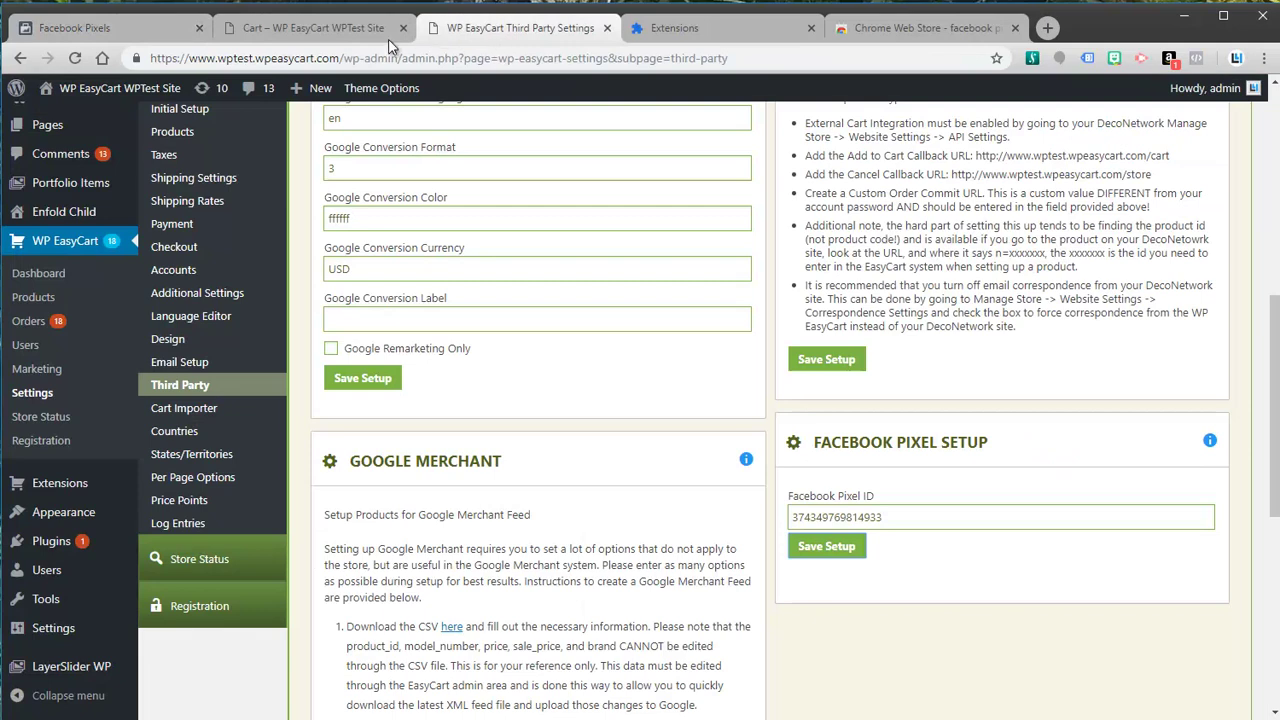
pyautogui.click(306, 32)
pyautogui.click(487, 32)
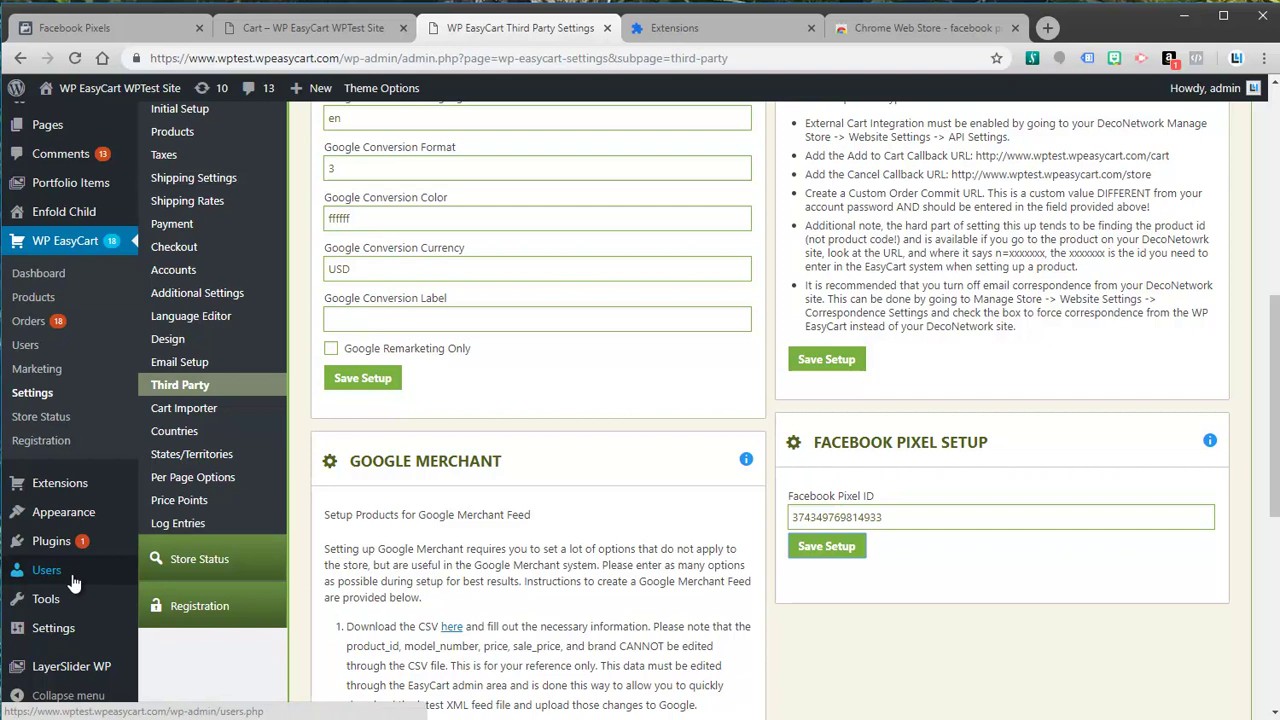
# Step: Review the installed plugins, then reopen WP EasyCart Settings > Third Party at Facebook Pixel Setup
pyautogui.click(48, 548)
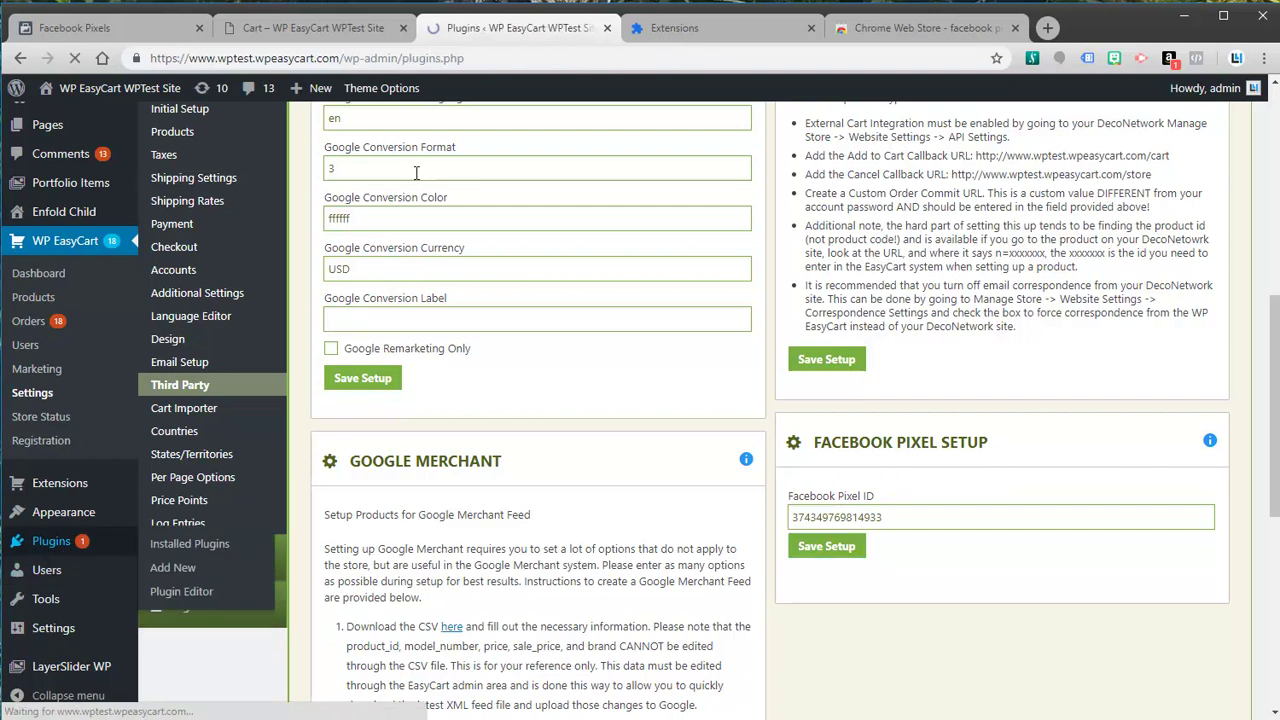
pyautogui.scroll(-2, 274, 476)
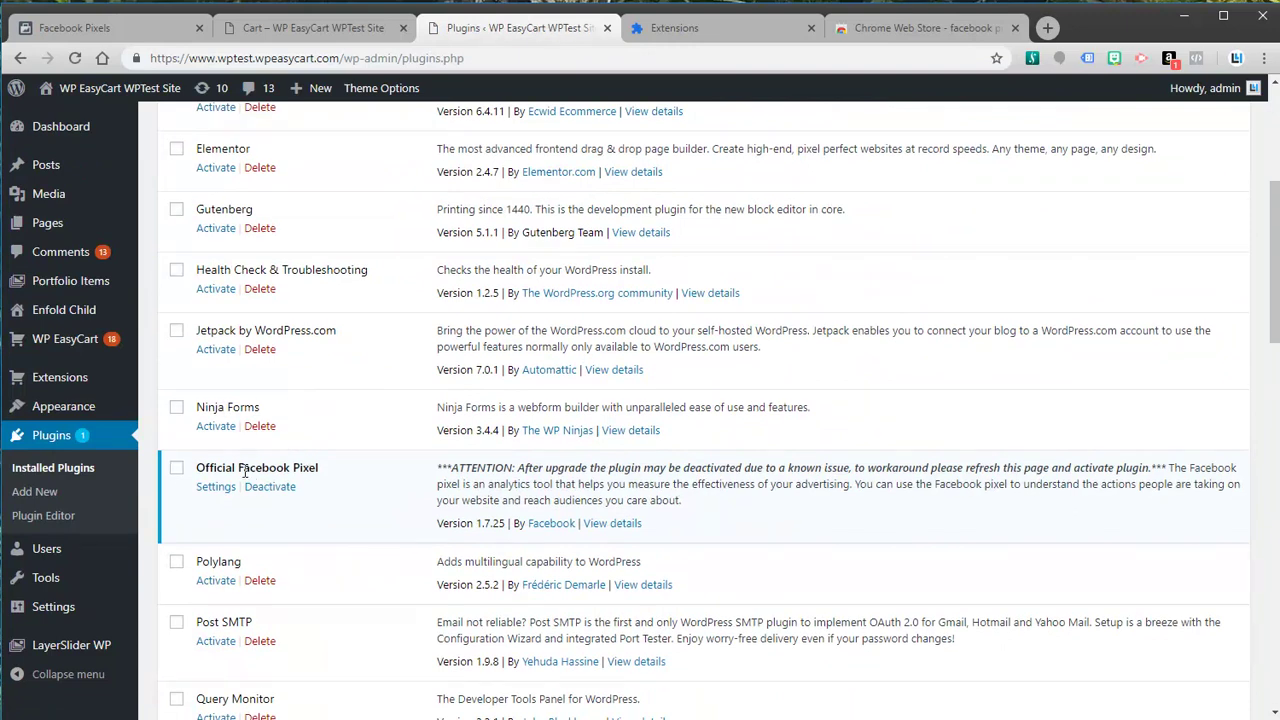
pyautogui.moveTo(68, 345)
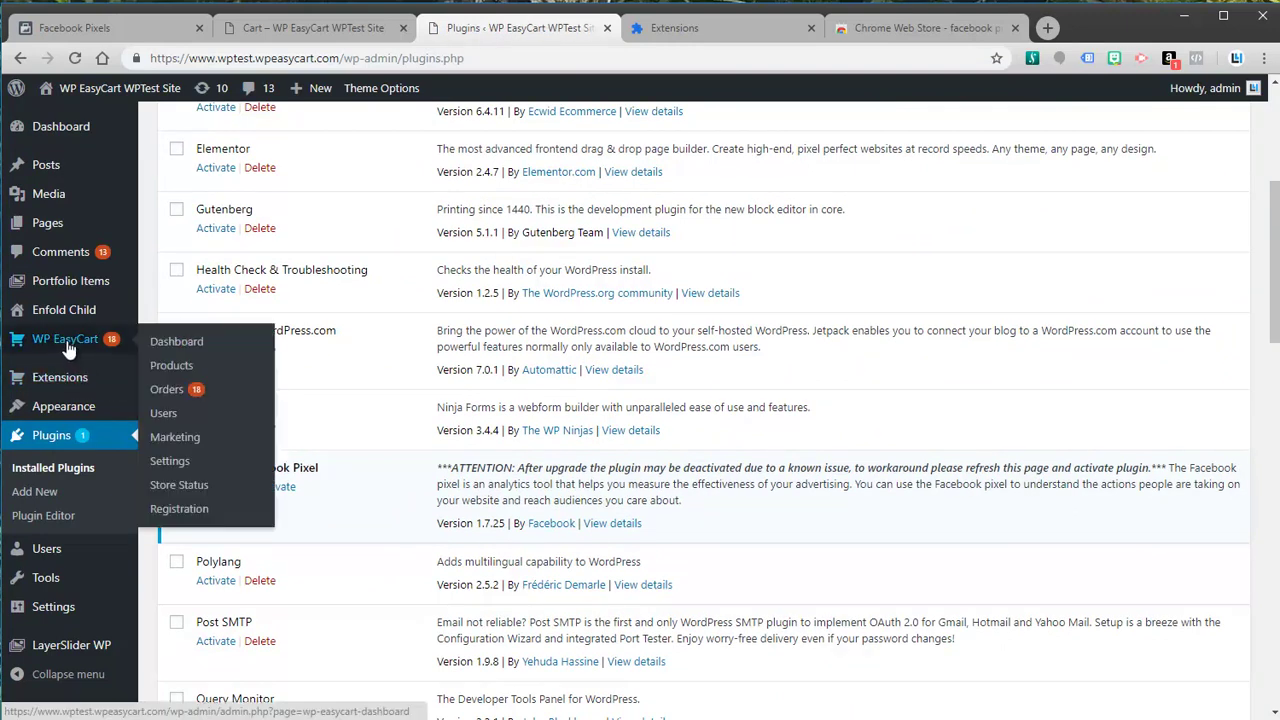
pyautogui.click(166, 464)
pyautogui.scroll(-6, 423, 532)
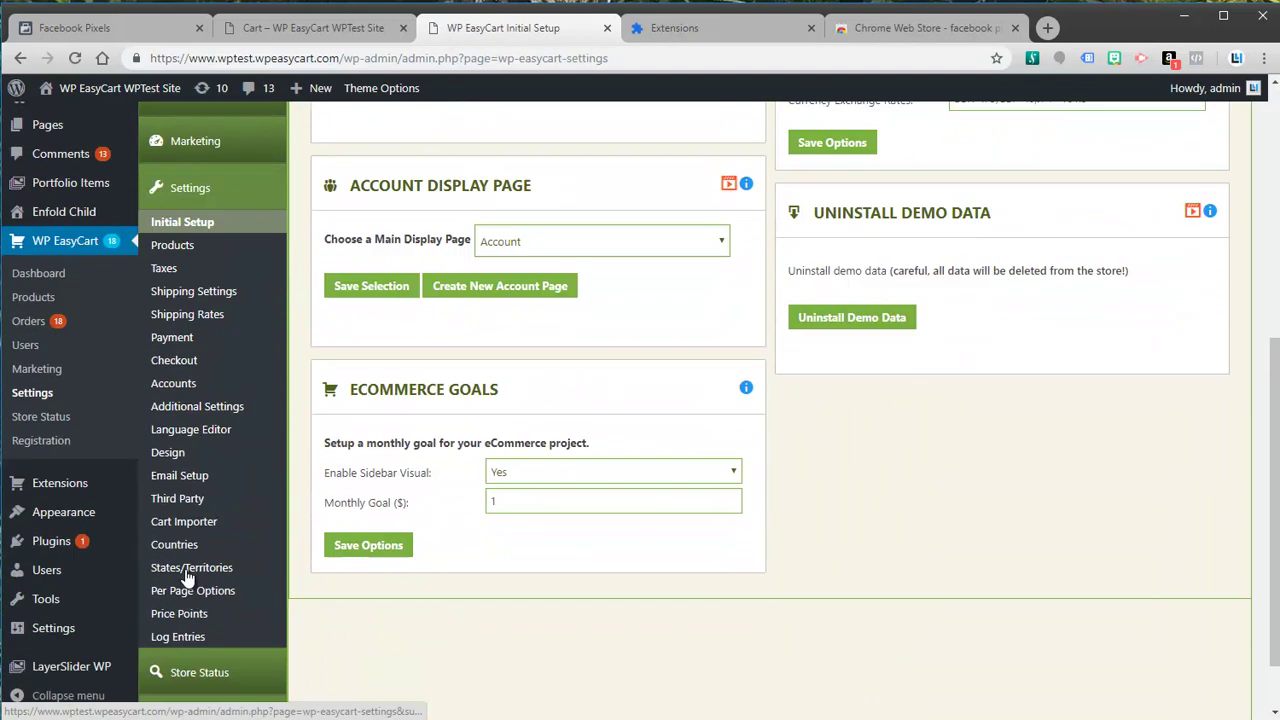
pyautogui.click(180, 424)
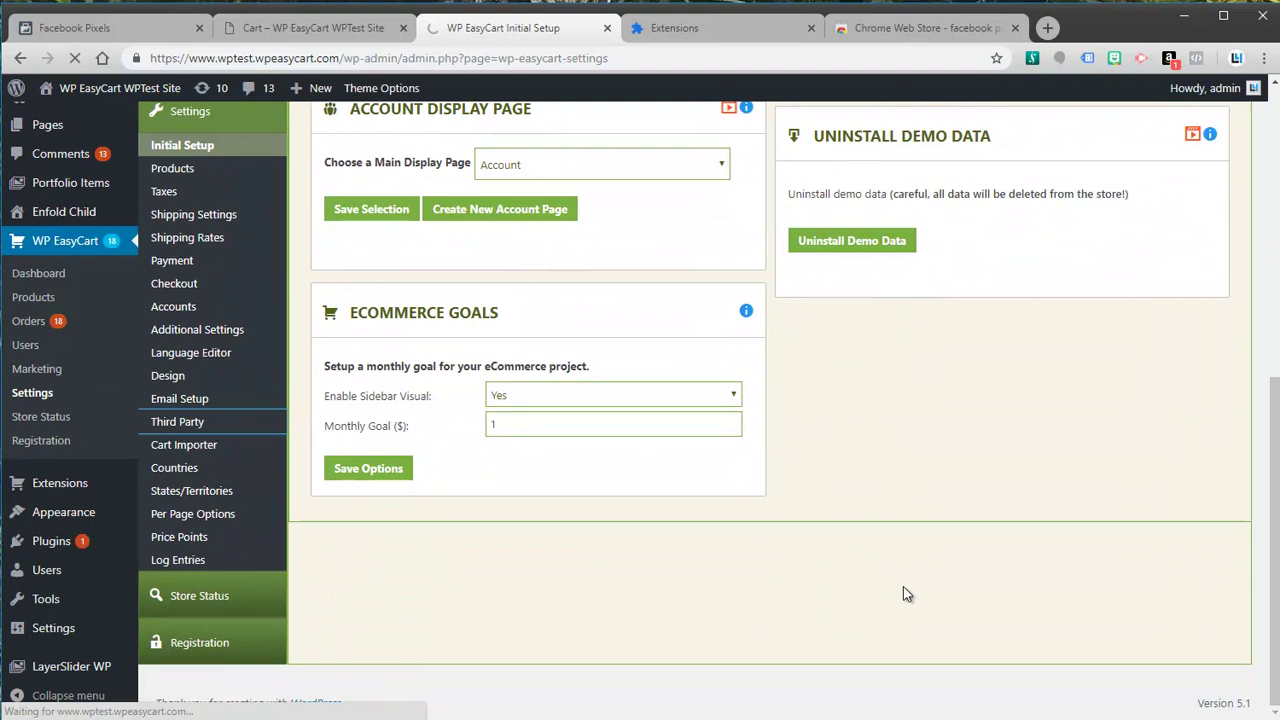
pyautogui.scroll(-10, 1004, 507)
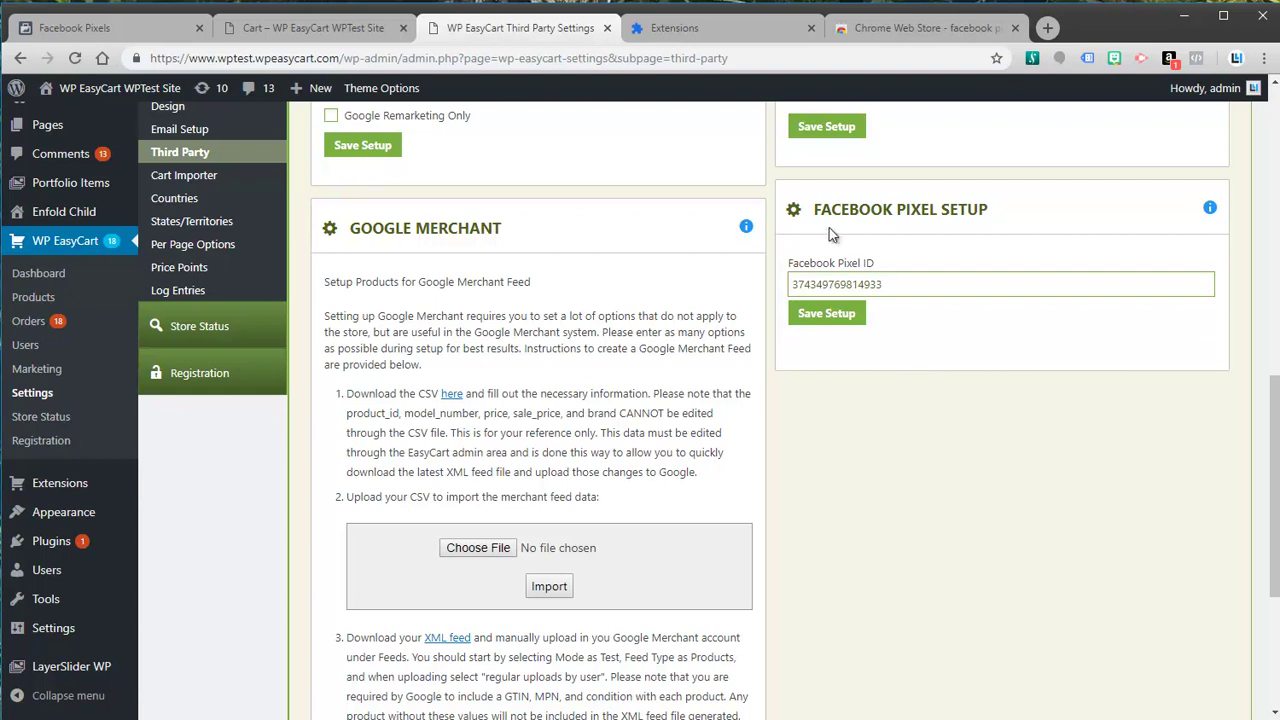
pyautogui.scroll(1, 875, 318)
pyautogui.scroll(8, 875, 318)
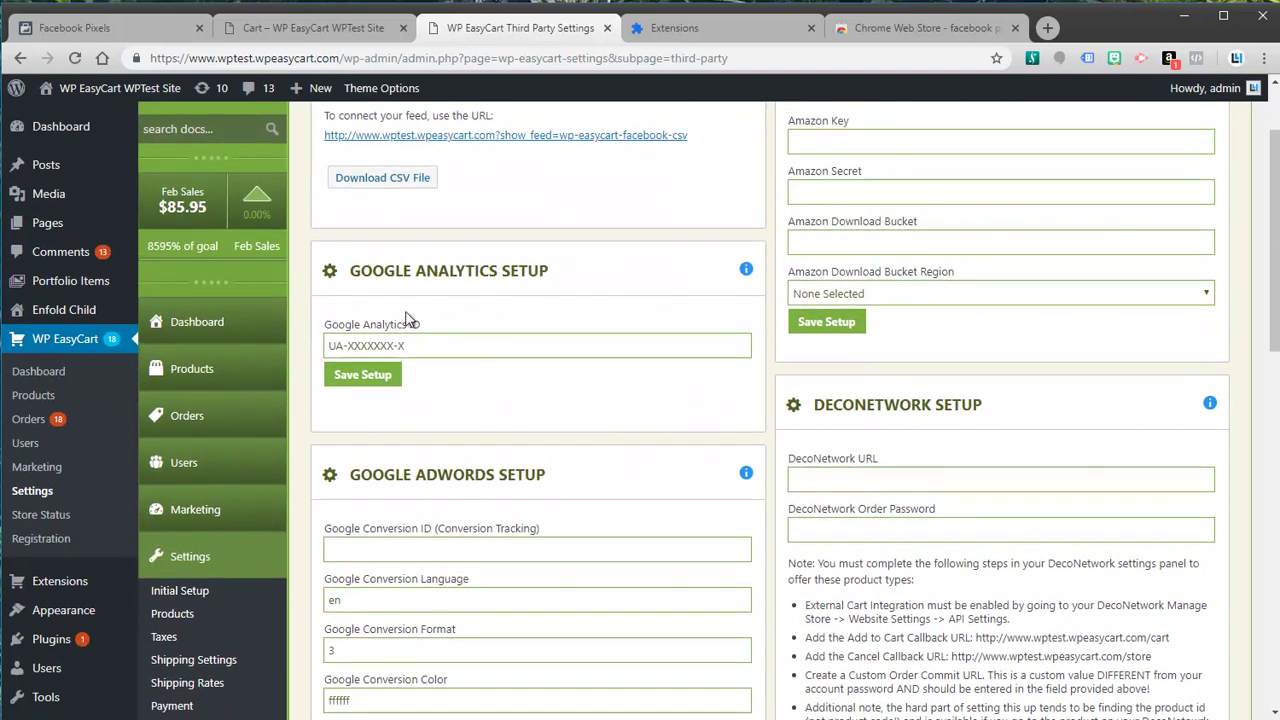
pyautogui.scroll(-2, 420, 310)
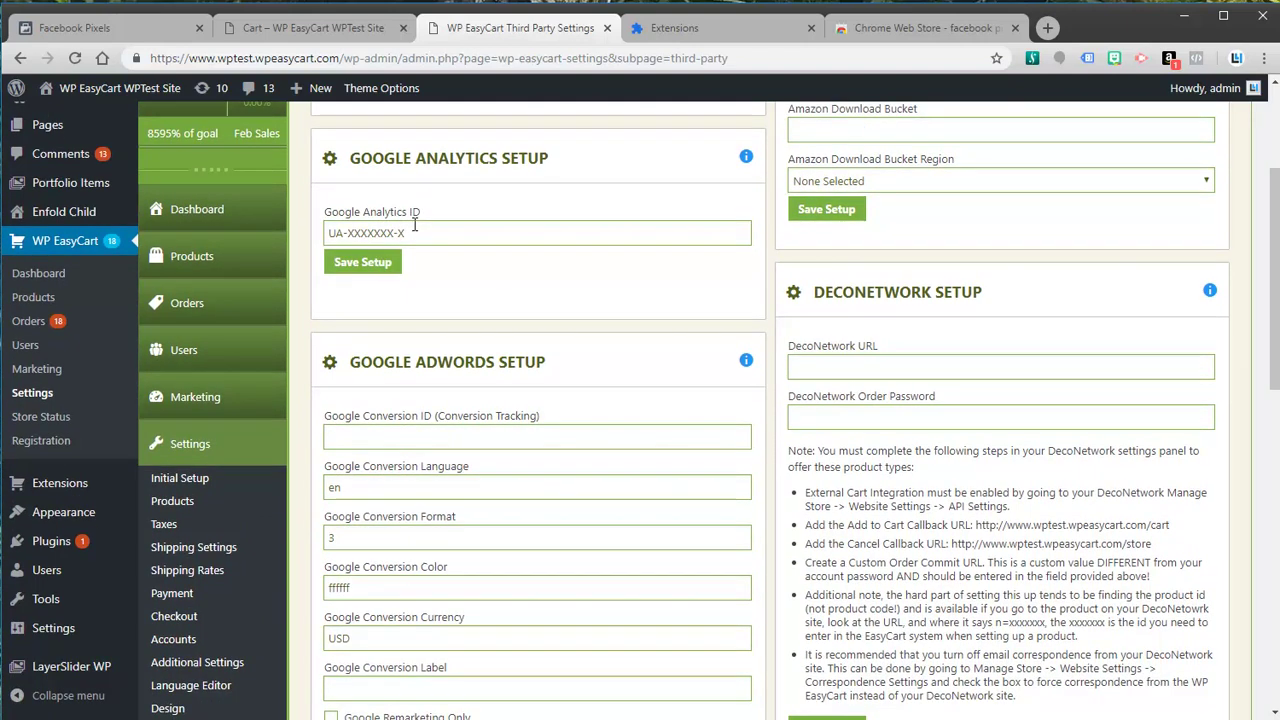
pyautogui.moveTo(406, 232); pyautogui.dragTo(293, 247)
pyautogui.click(451, 274)
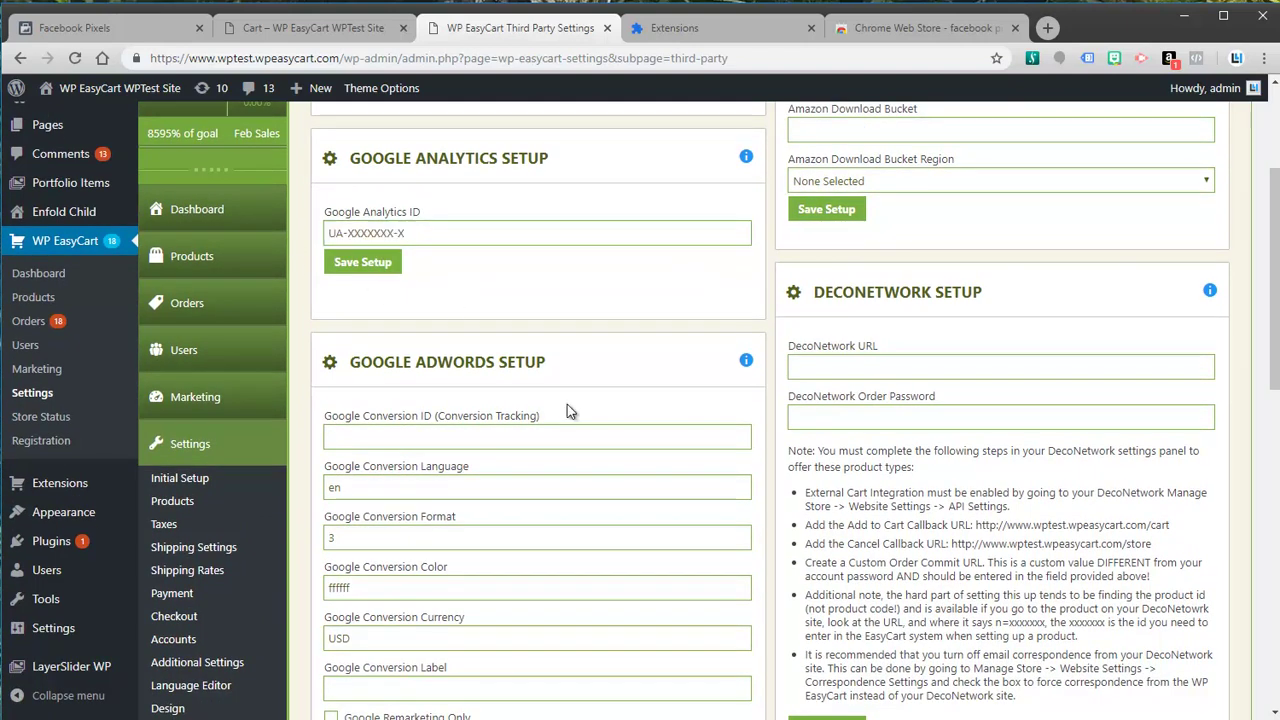